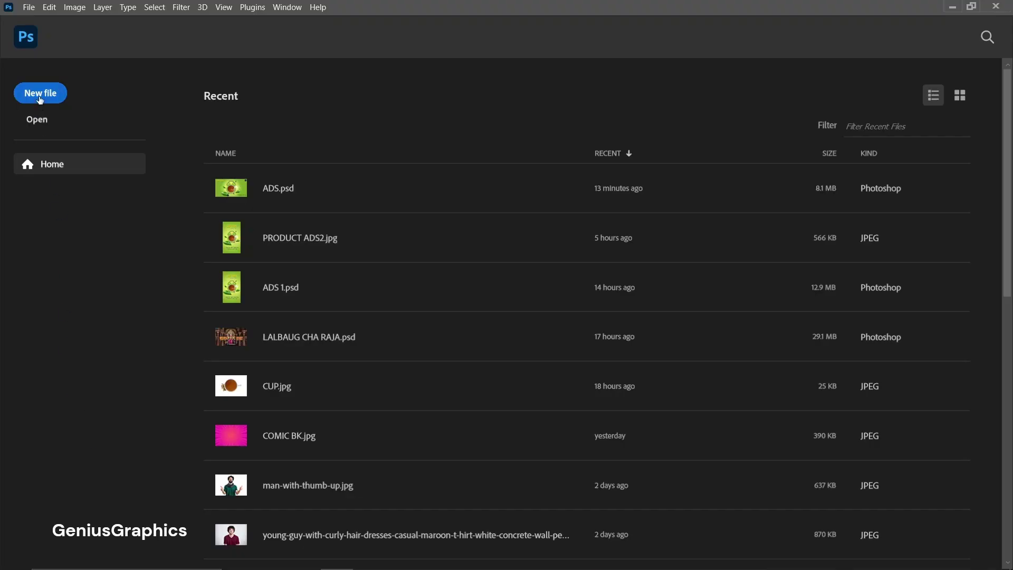
- Start a new document from the 1920 × 1080 px, 300 ppi recent preset
click(39, 96)
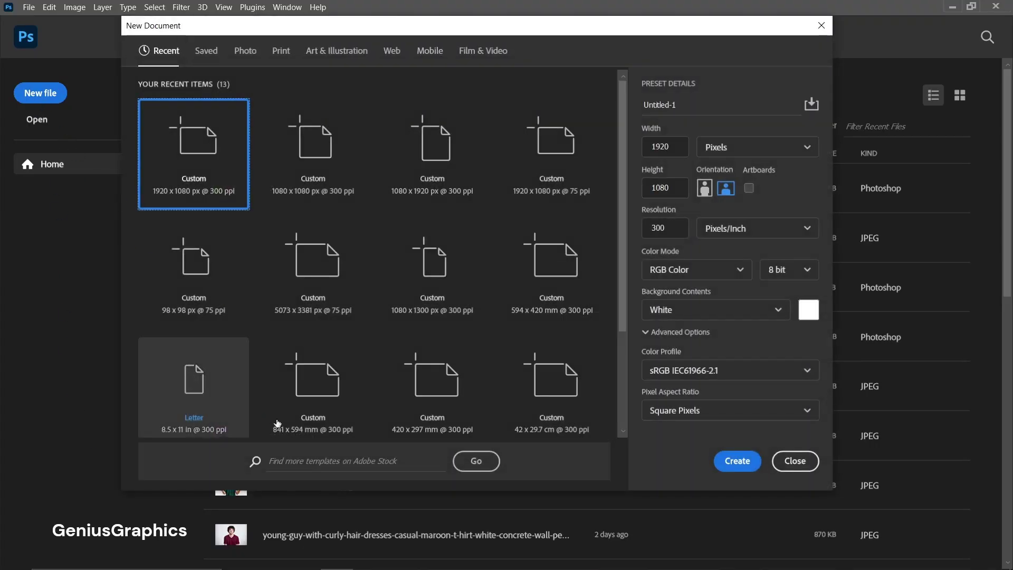
- Create the 1920 × 1080 document and embed the CLOCK image as its own layer
click(720, 460)
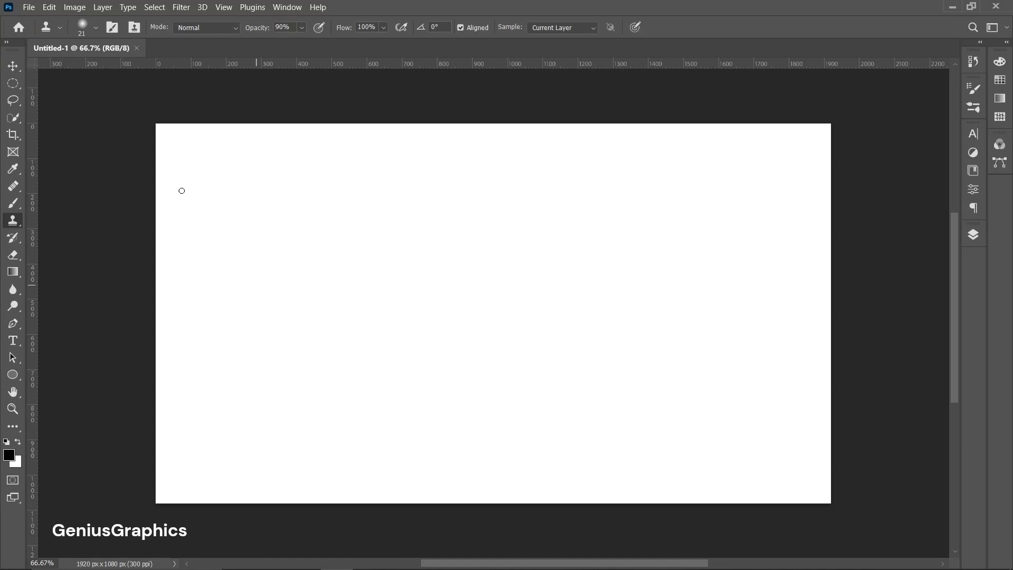
click(28, 7)
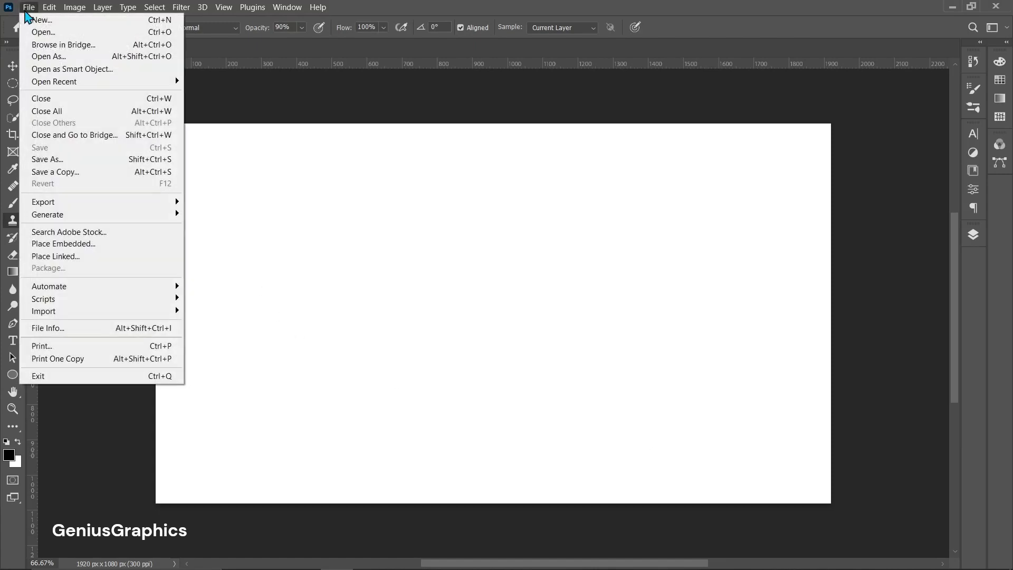
click(51, 243)
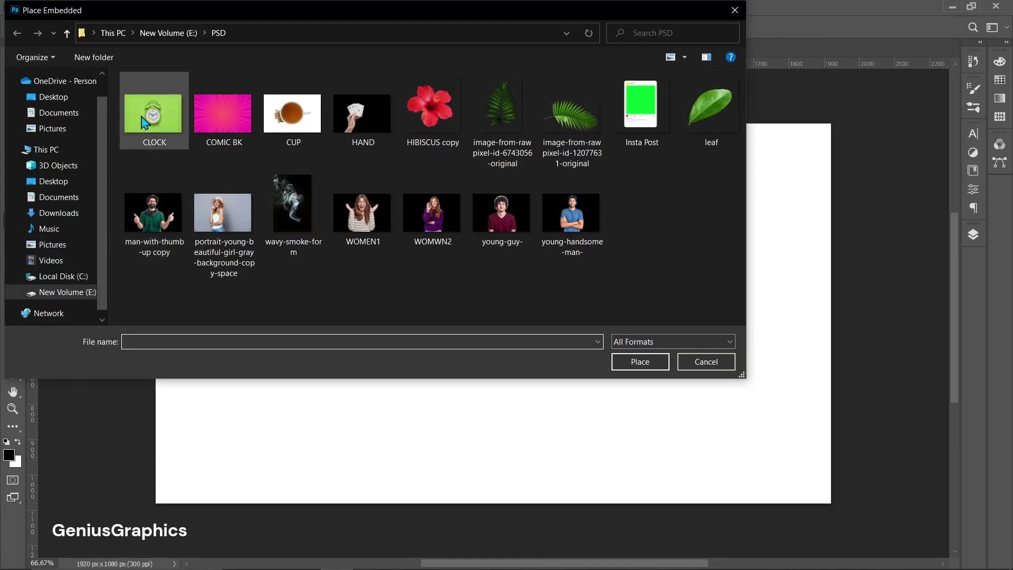
click(144, 122)
click(651, 361)
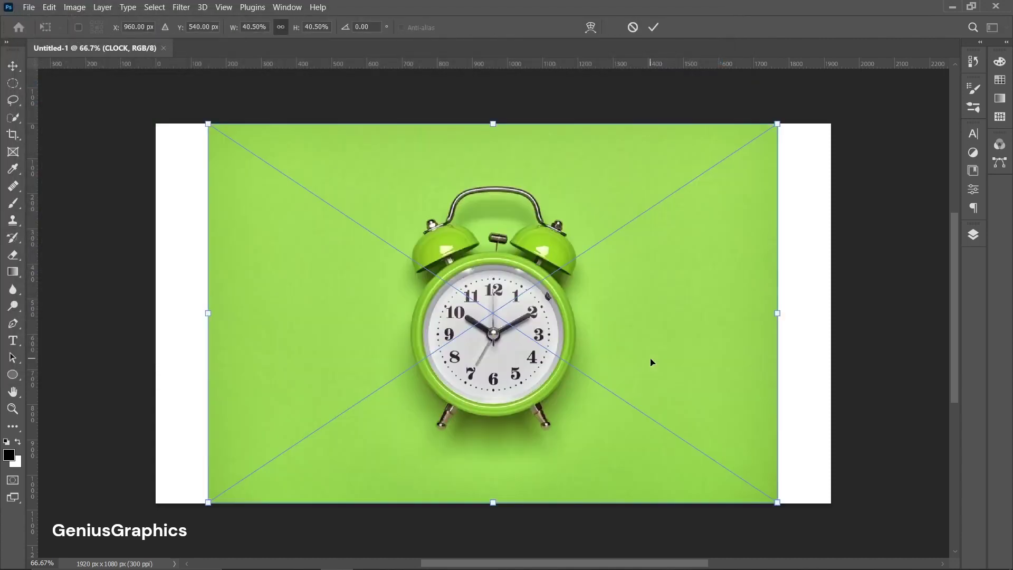
click(969, 239)
- Rasterize the CLOCK layer
click(870, 315)
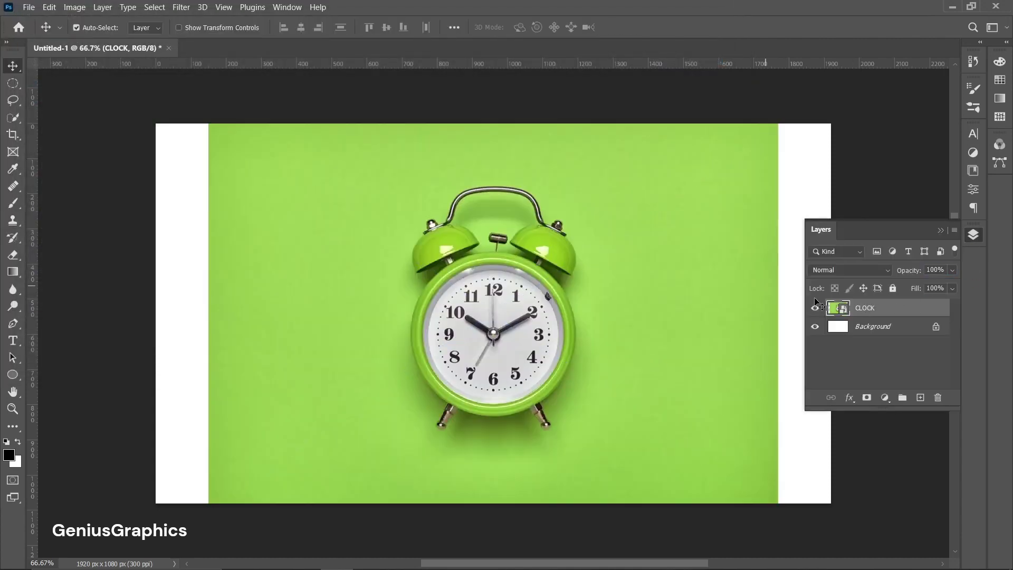
right_click(872, 314)
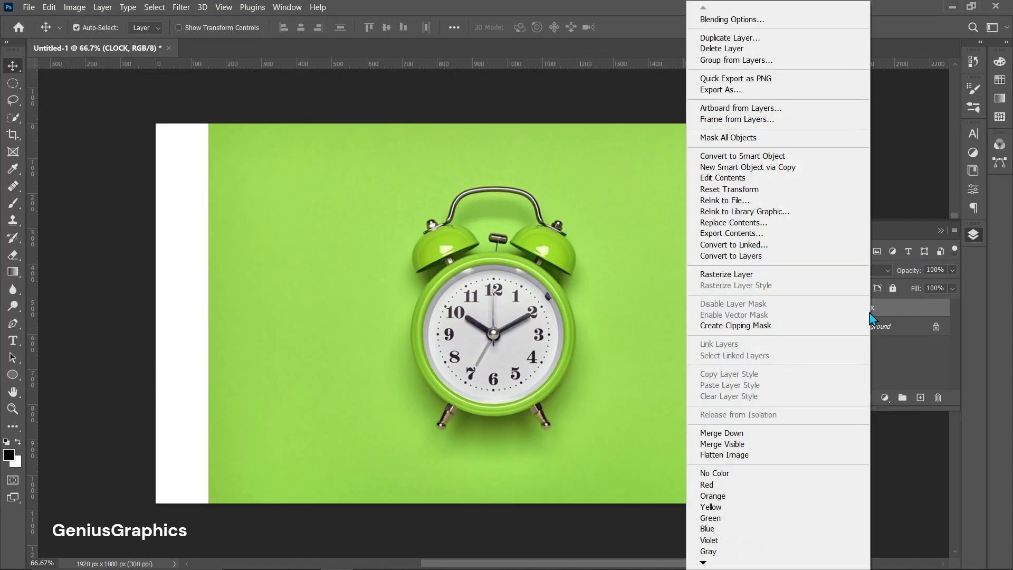
click(767, 275)
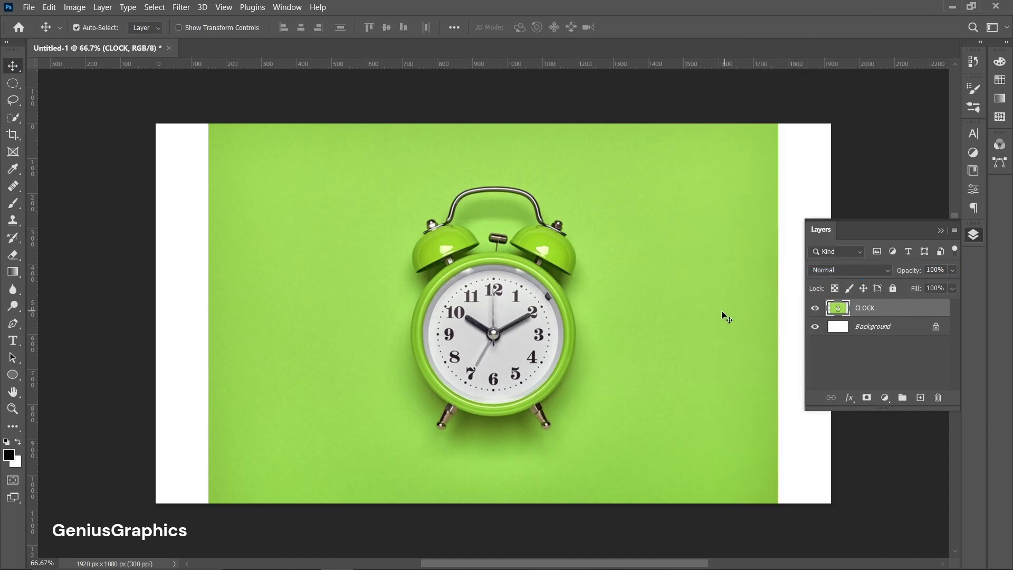
- Select the alarm clock with Select Subject, then invert the selection to the background
click(14, 117)
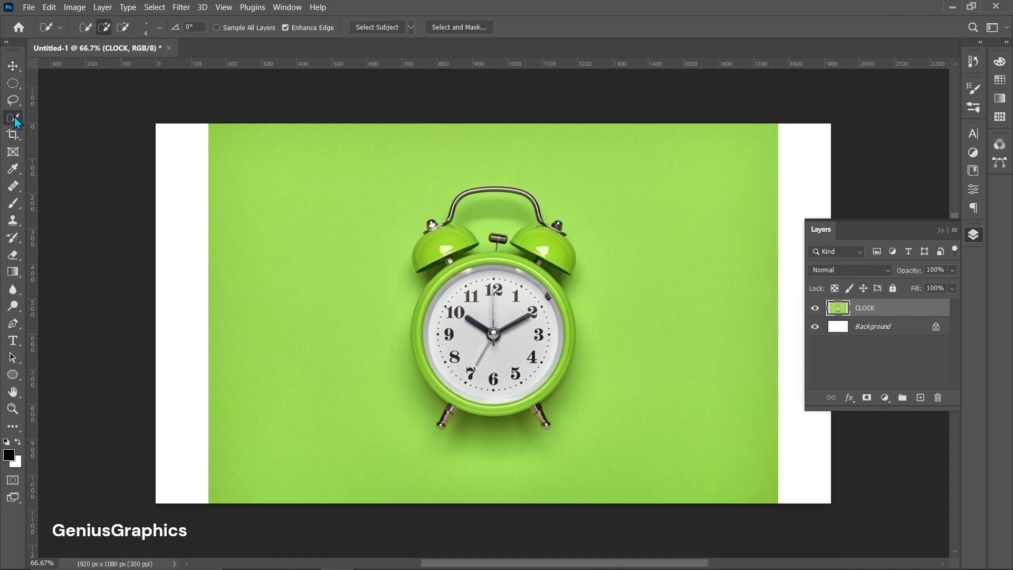
click(390, 28)
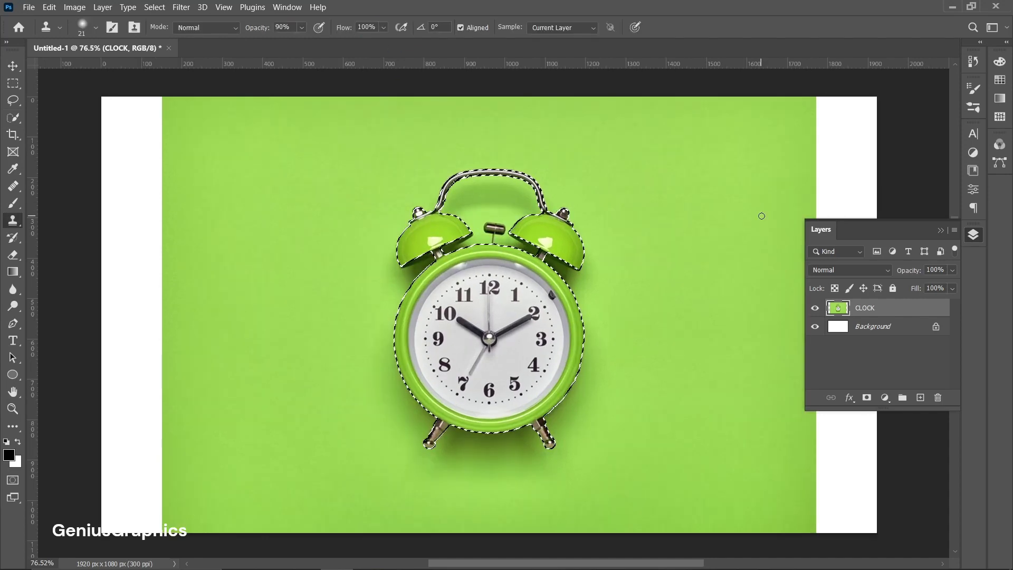
click(12, 119)
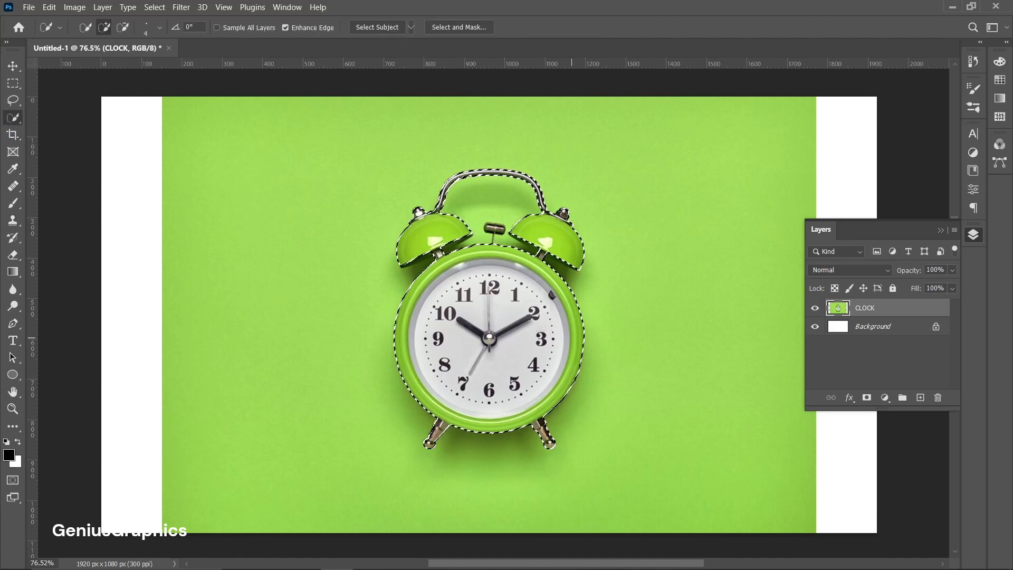
right_click(495, 327)
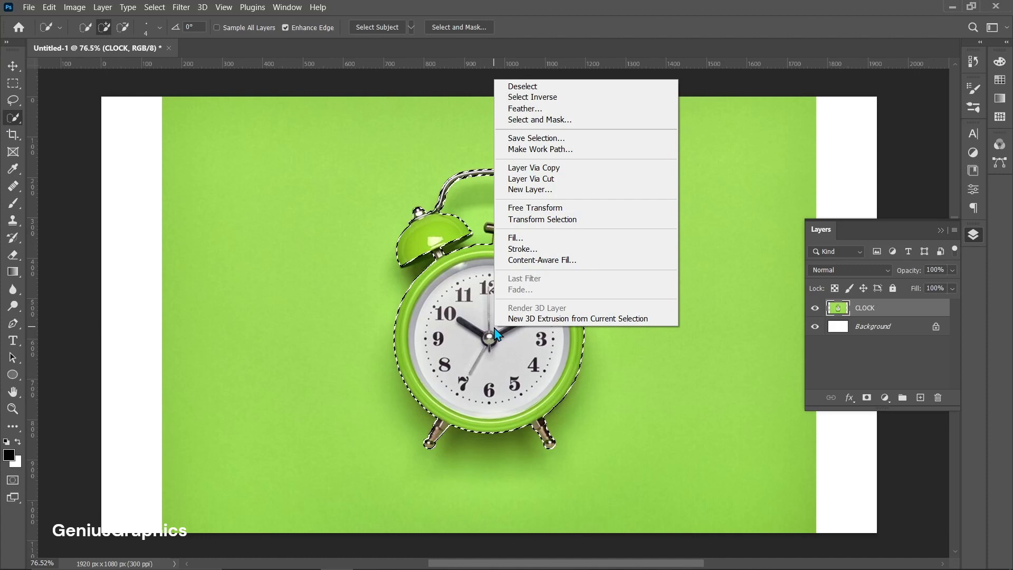
click(549, 97)
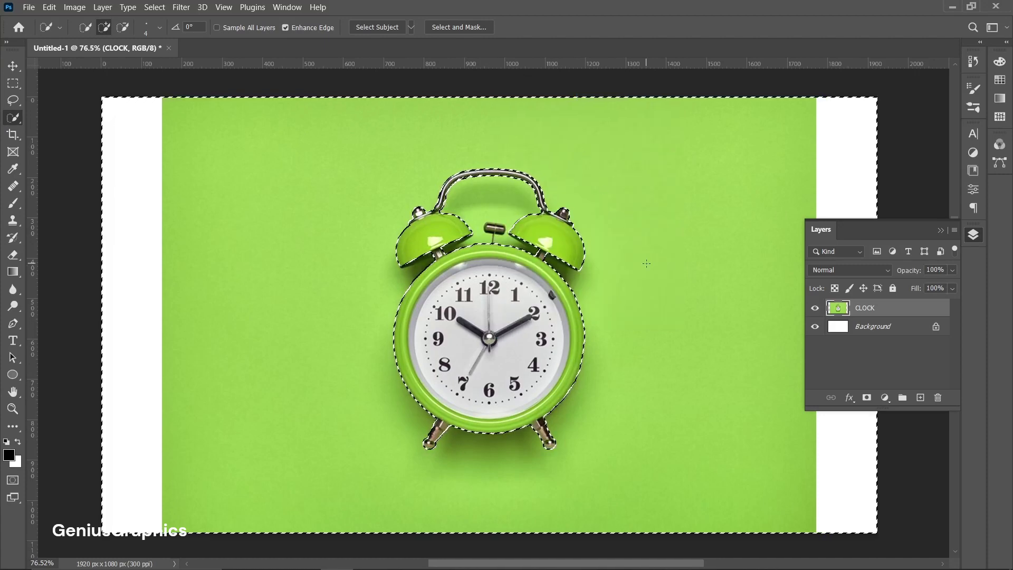
- Delete the green backdrop and the white clock face from the CLOCK layer
key(Delete)
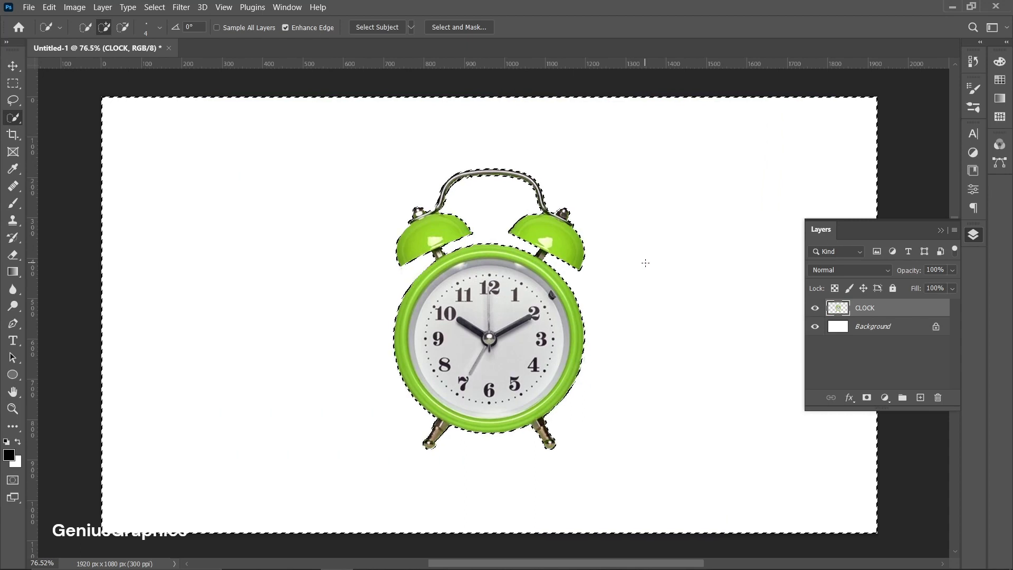
key(ctrl+d)
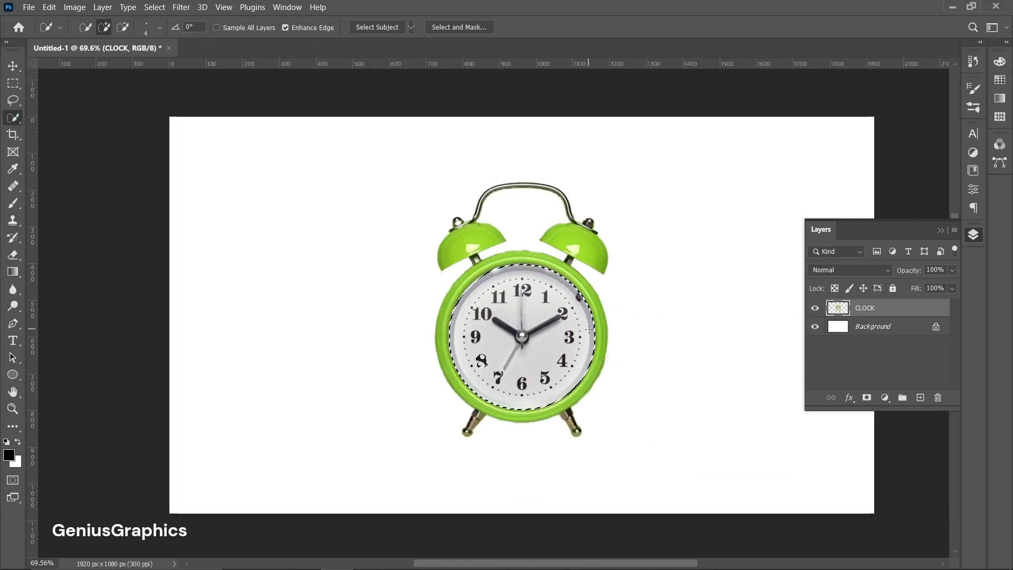
click(496, 323)
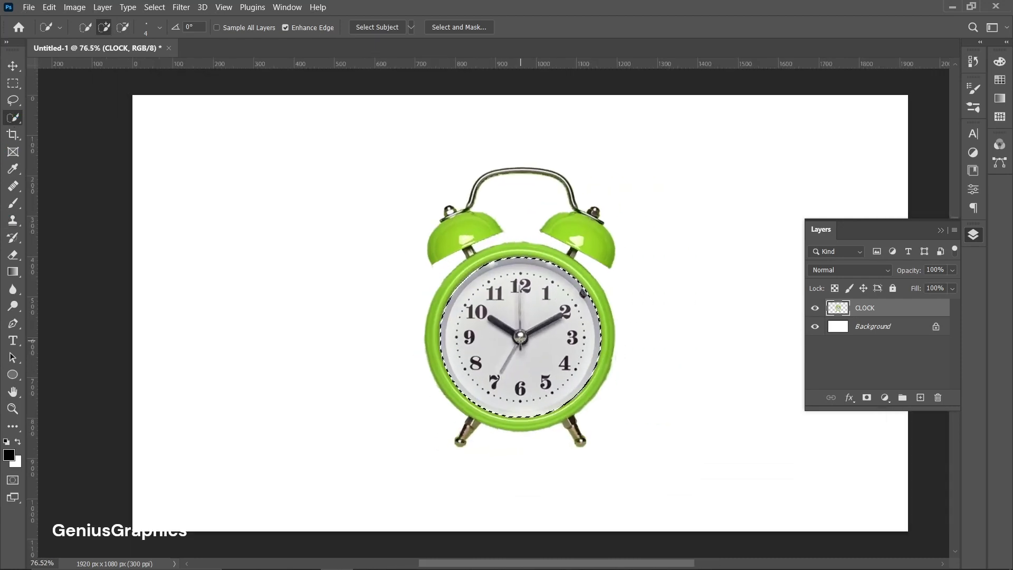
key(Delete)
key(ctrl+d)
scroll(510, 339, right, 2)
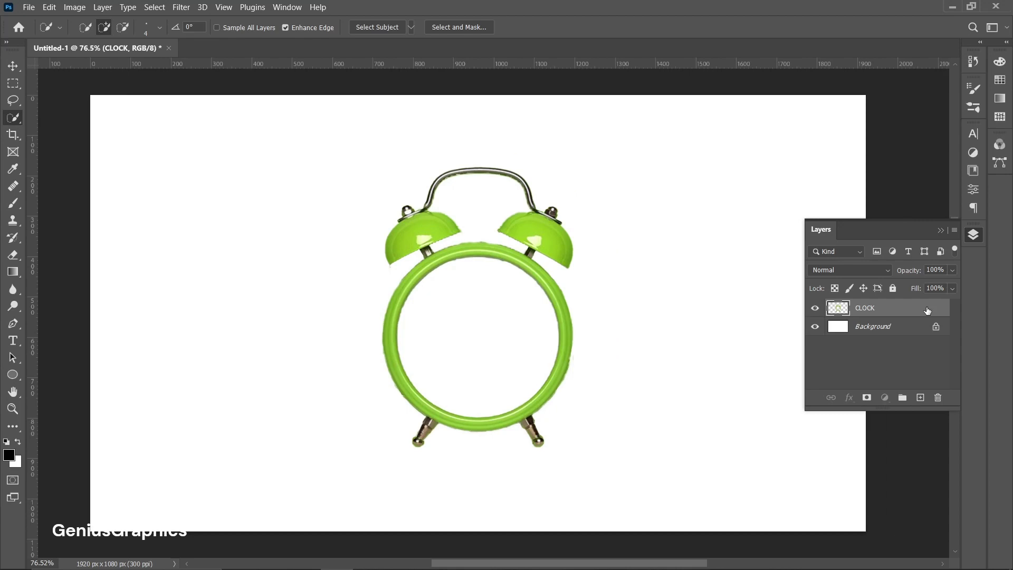
double_click(927, 311)
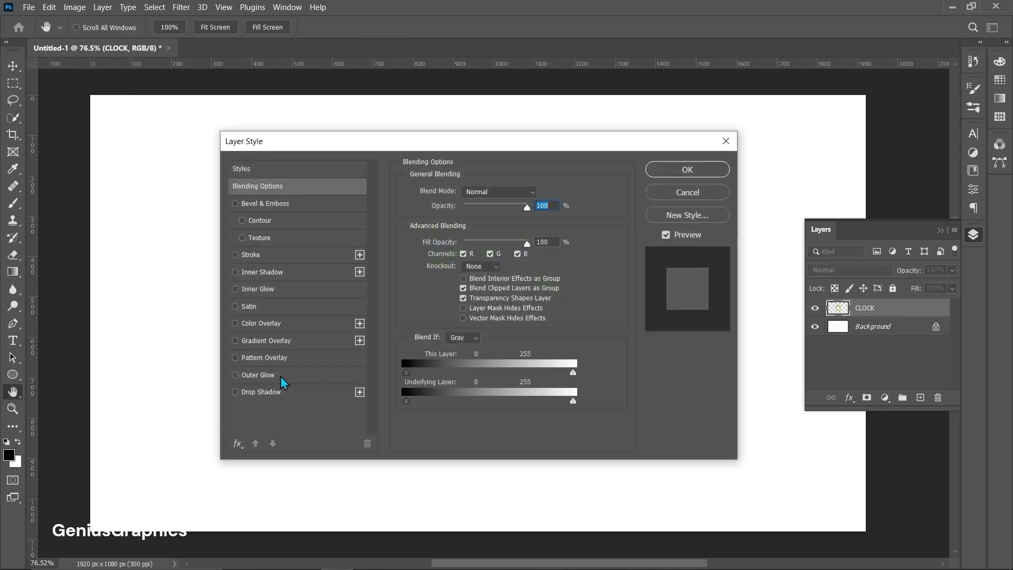
- Add a Drop Shadow to CLOCK: 83% opacity, 94° angle, 11 px distance, 81 px size
click(235, 392)
click(272, 393)
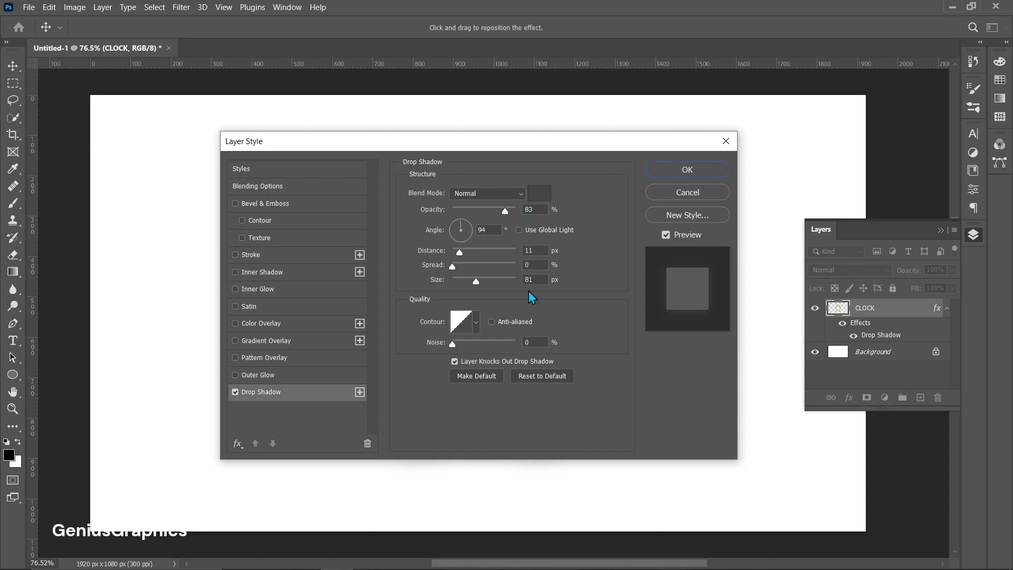
click(676, 170)
click(886, 352)
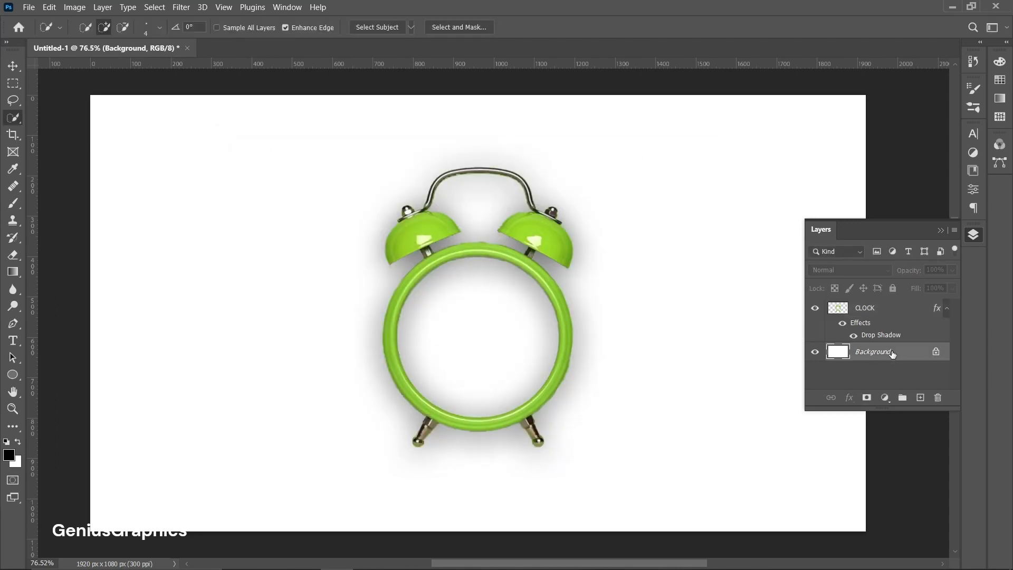
- Draw a circular selection over the clock face and fill it with a black Solid Color layer
click(921, 398)
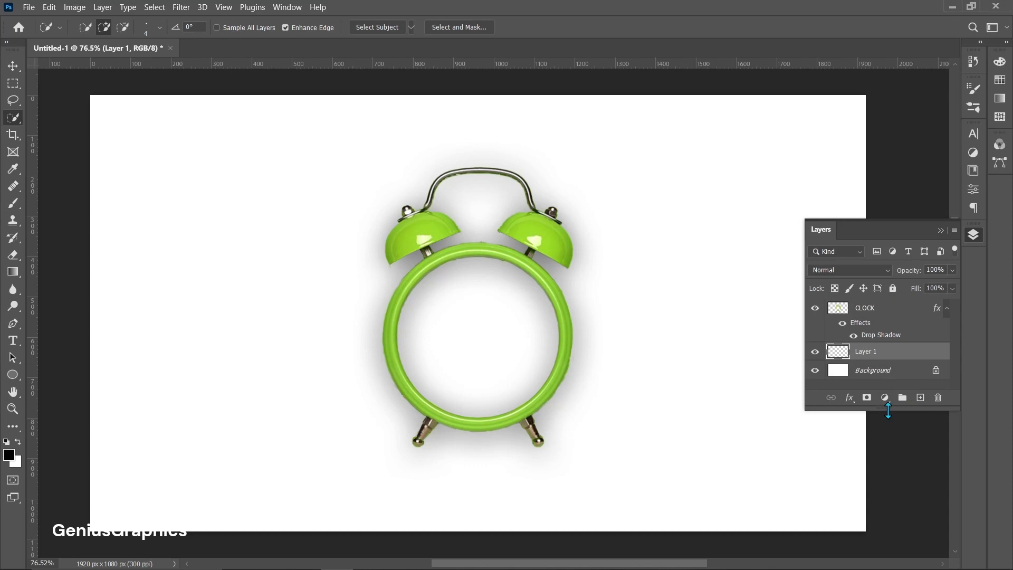
right_click(13, 83)
click(58, 96)
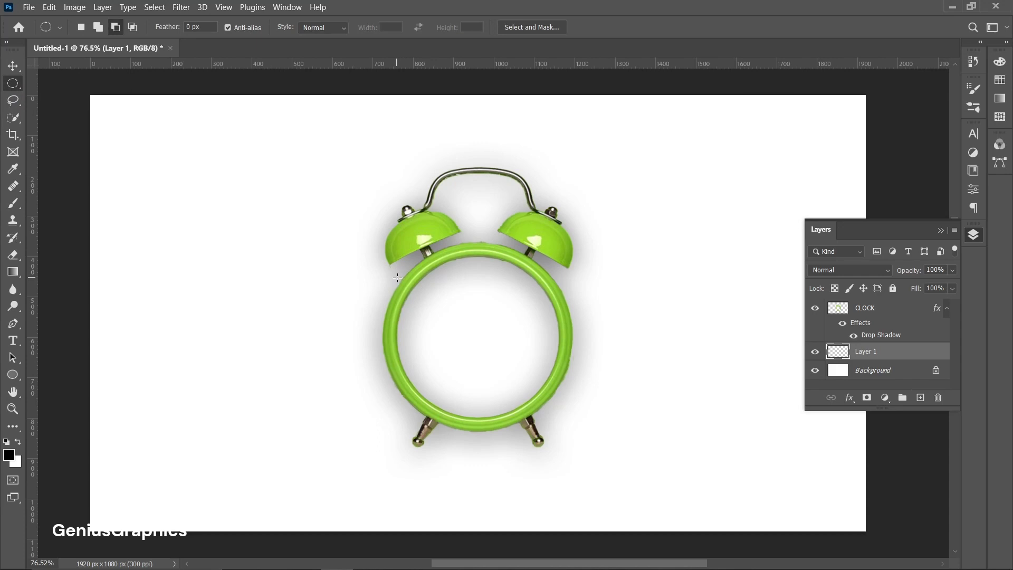
drag(400, 277, 592, 468)
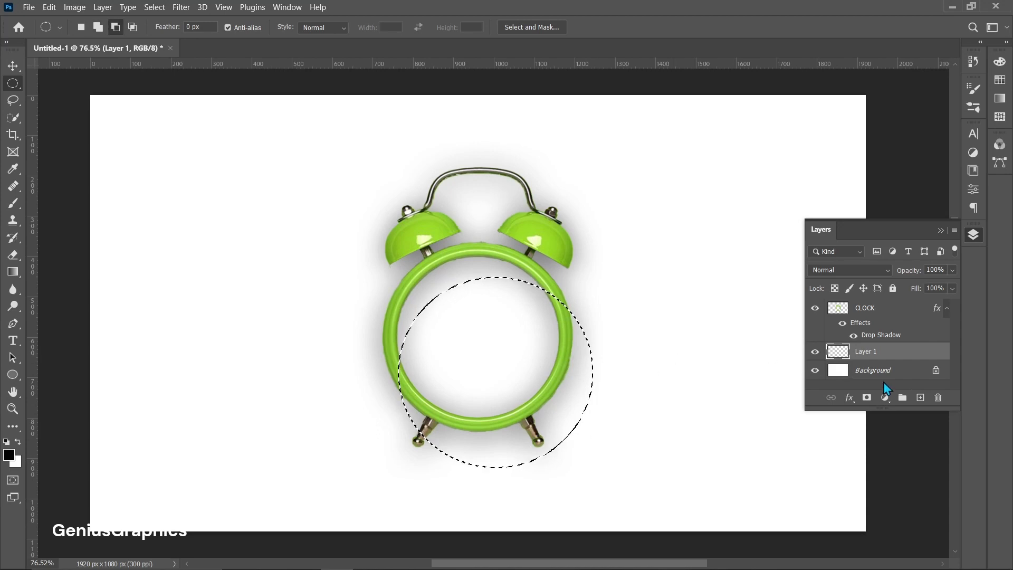
click(884, 401)
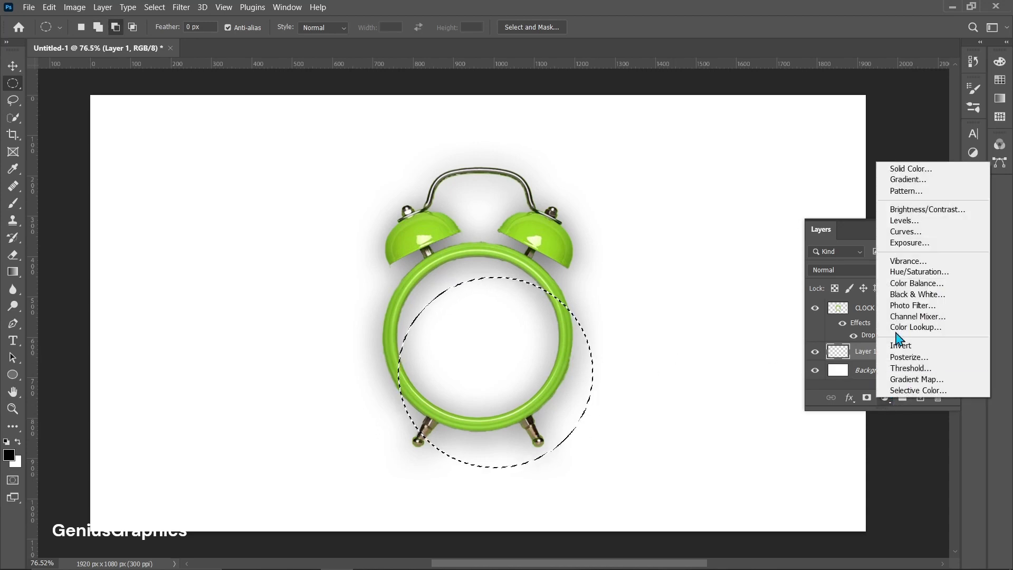
click(914, 167)
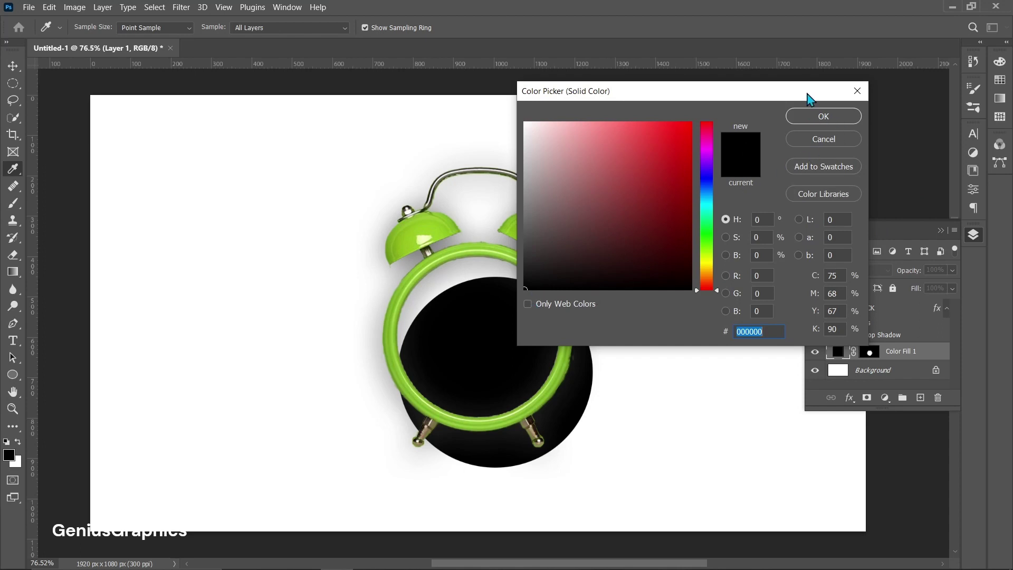
drag(811, 99, 698, 131)
click(710, 151)
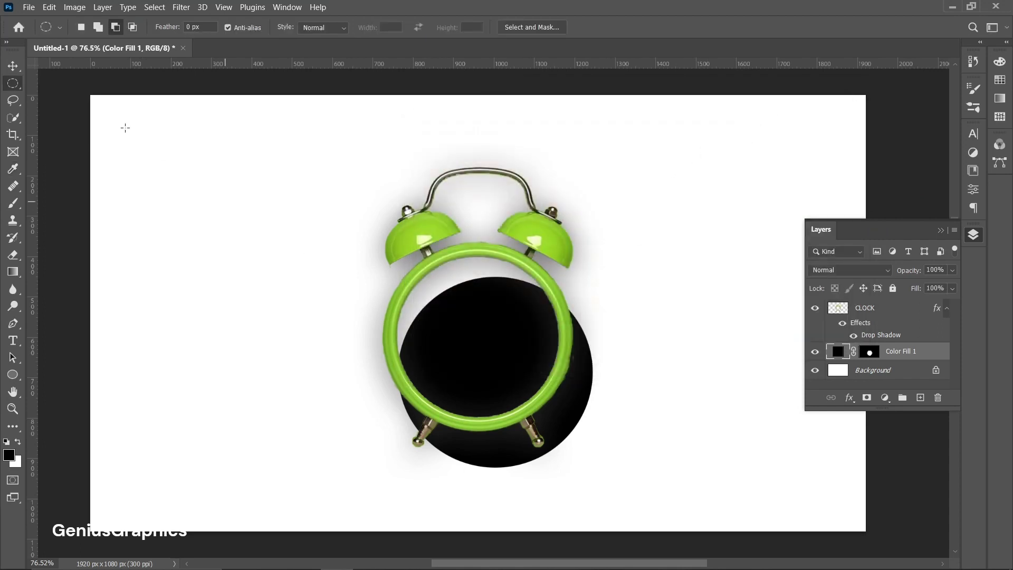
- Scale and centre the black Color Fill 1 circle inside the clock ring
click(13, 66)
key(alt+bracketright)
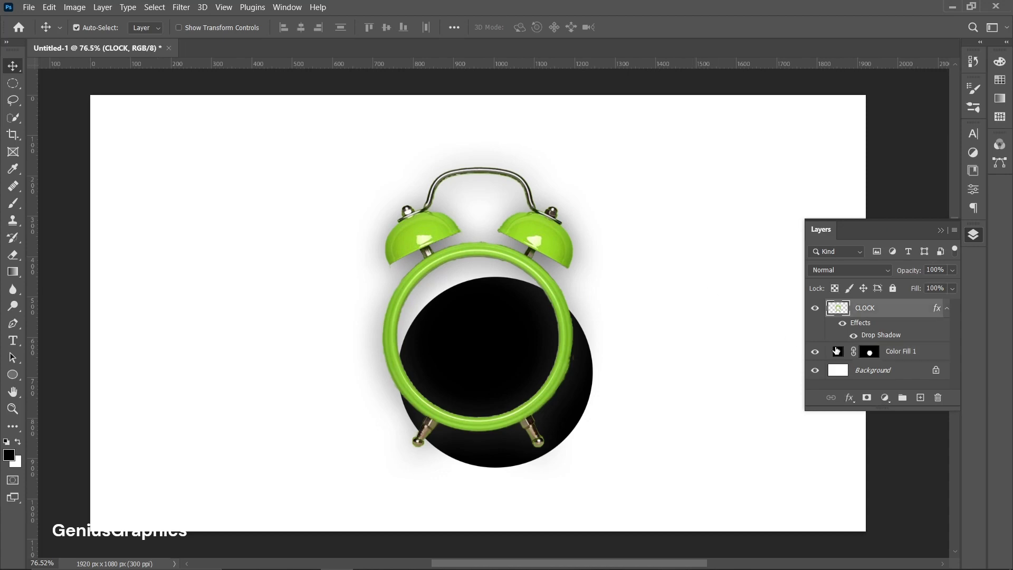
click(841, 355)
key(ctrl+t)
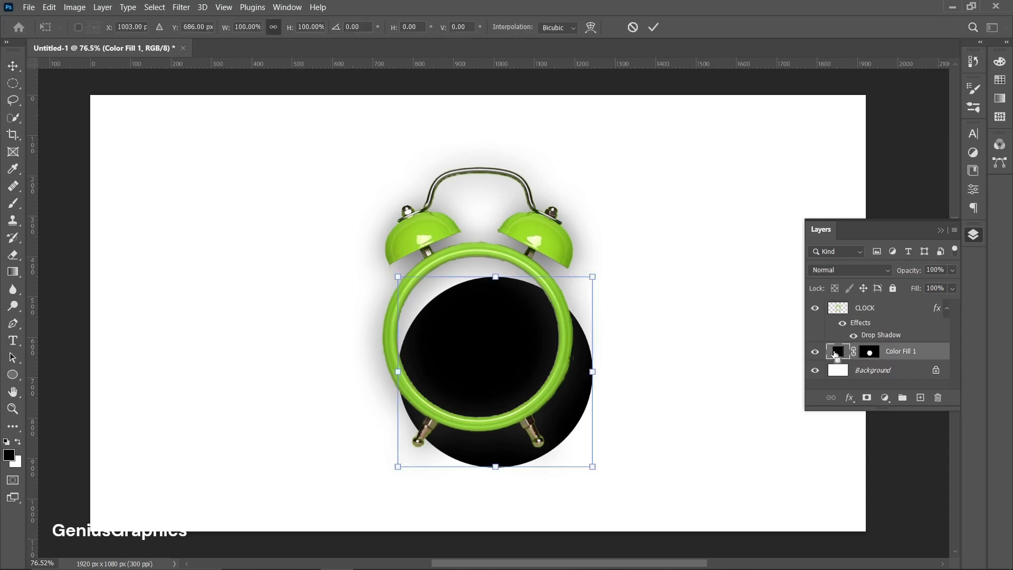
drag(496, 358, 477, 323)
drag(379, 242, 385, 247)
drag(575, 432, 571, 428)
drag(491, 350, 474, 346)
key(Return)
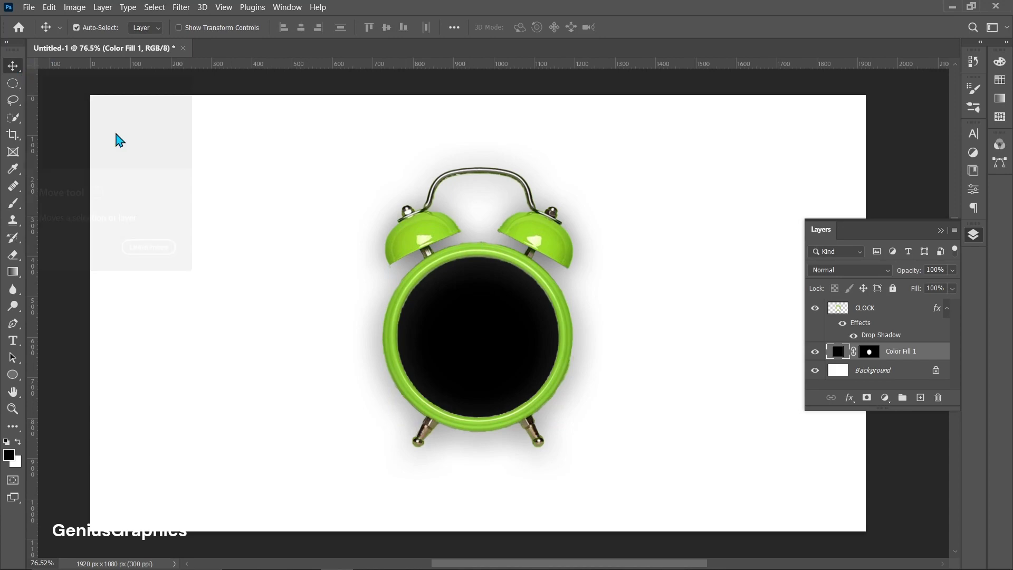
- Embed the CUP image, shrink it into the clock face, and clip it to Color Fill 1
click(29, 7)
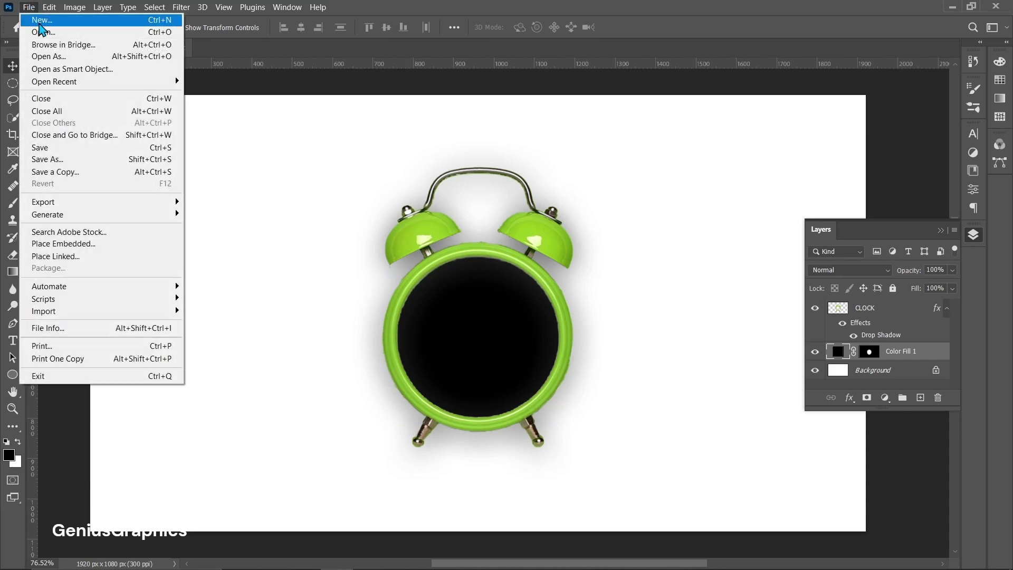
click(74, 246)
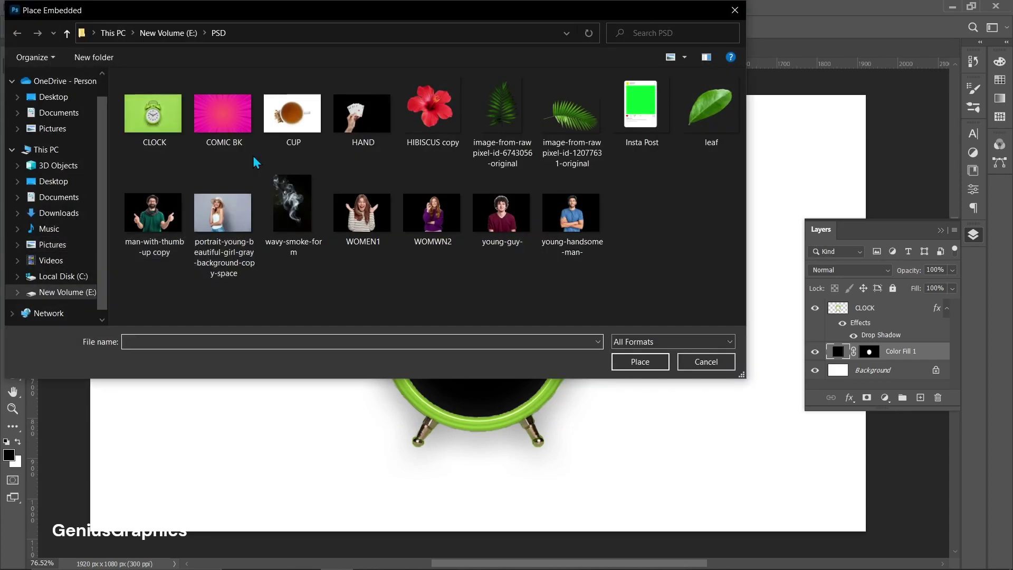
click(293, 114)
click(640, 362)
drag(229, 225, 489, 366)
drag(266, 477, 281, 466)
key(Return)
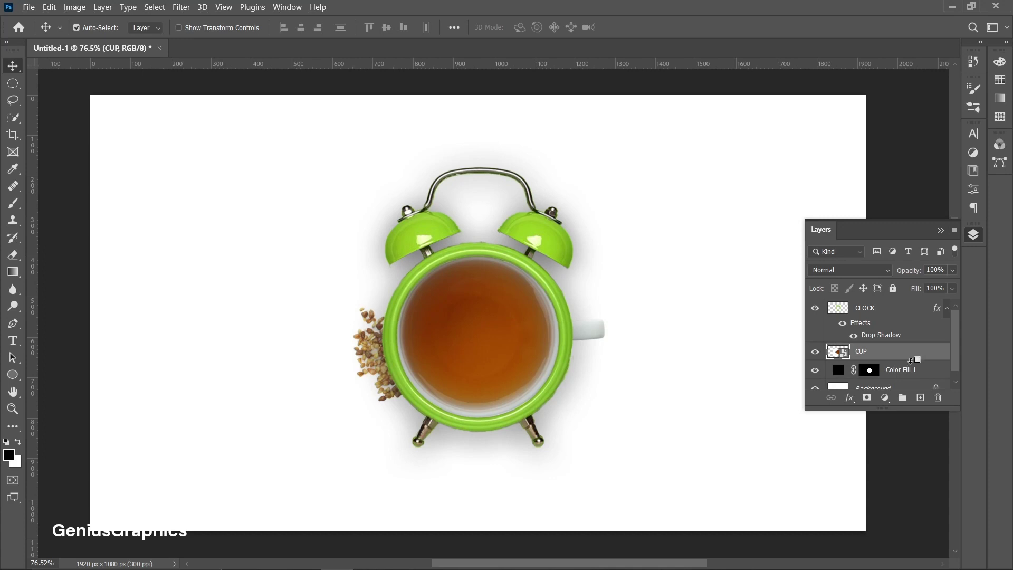
alt+click(913, 361)
click(898, 382)
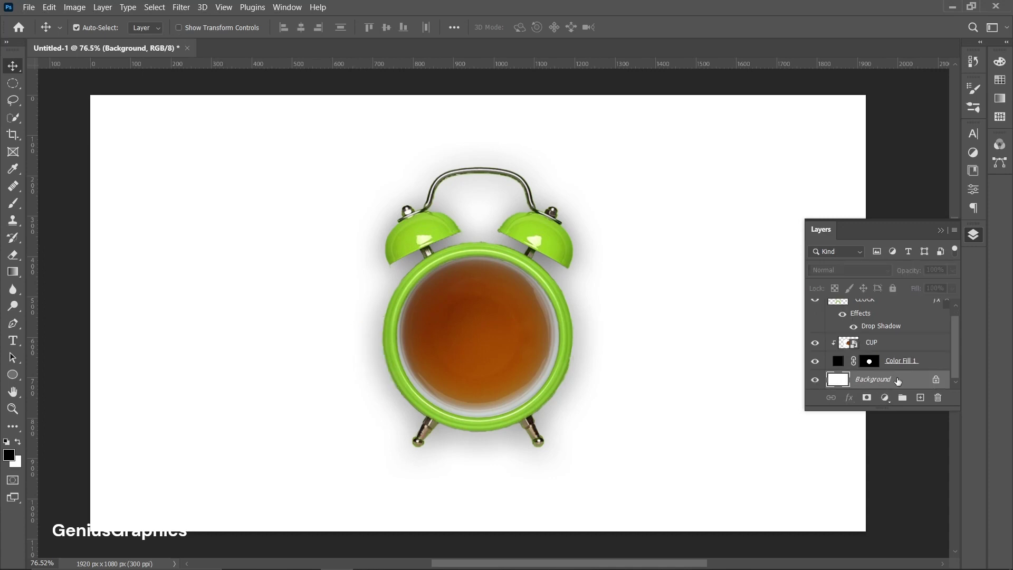
- Add a Gradient fill layer using the green preset, Radial style, with Reverse checked
click(885, 398)
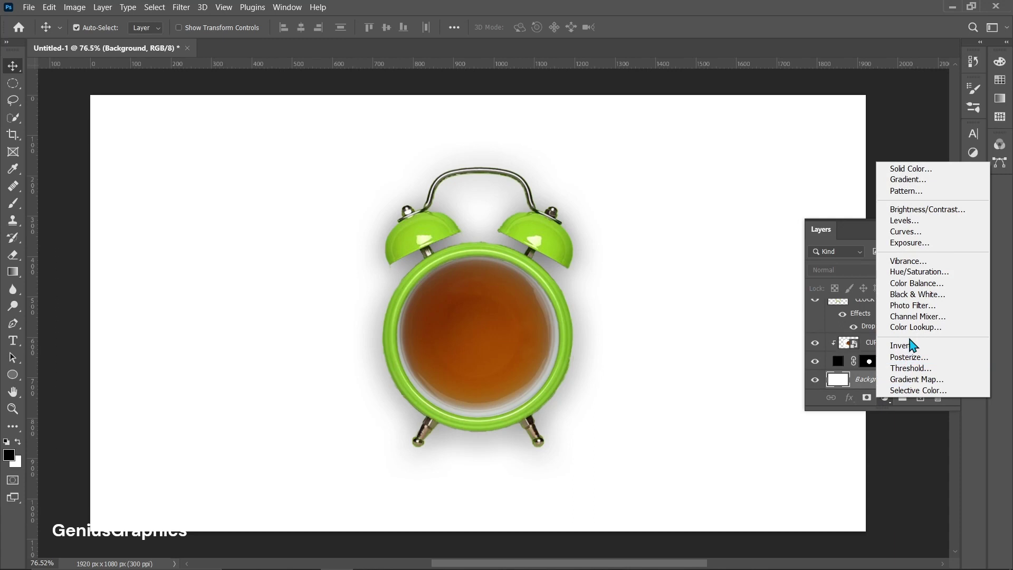
click(918, 182)
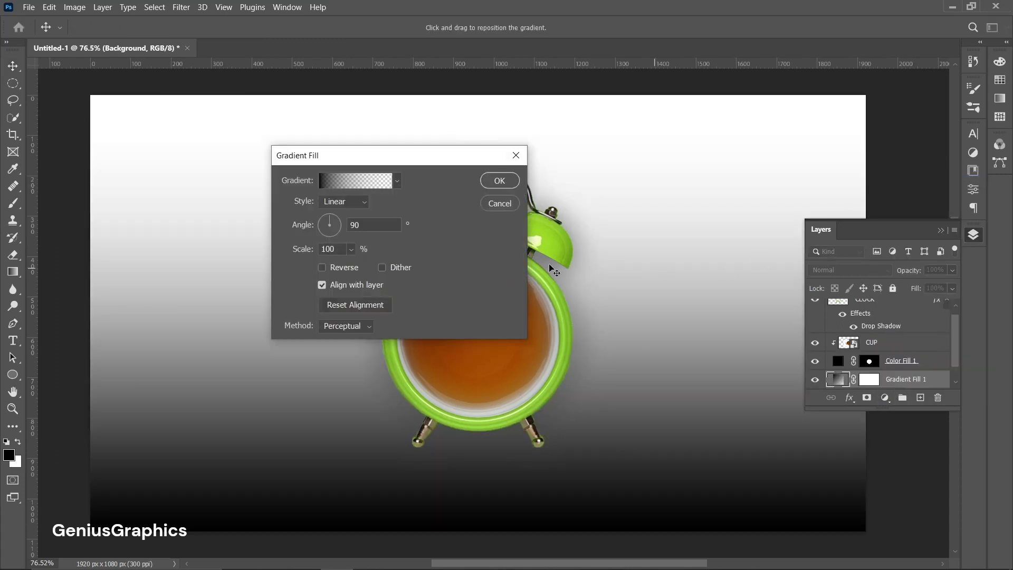
click(398, 182)
scroll(344, 242, down, 5)
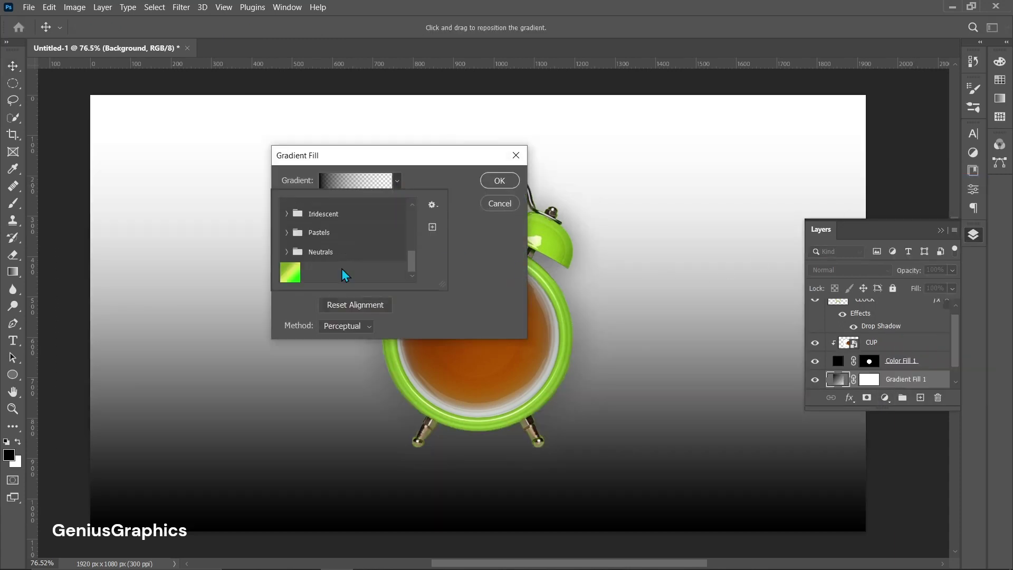
click(291, 273)
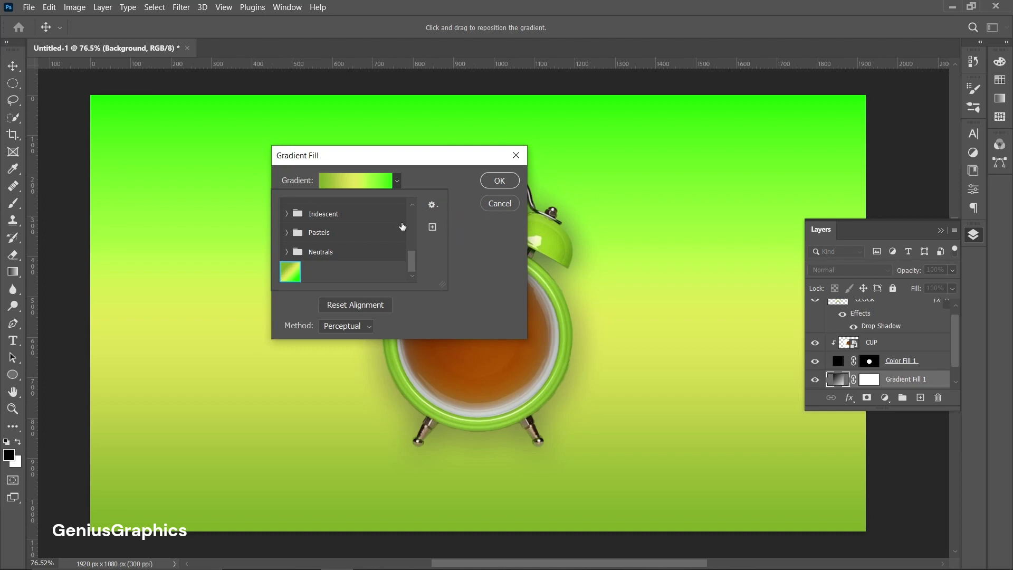
double_click(290, 272)
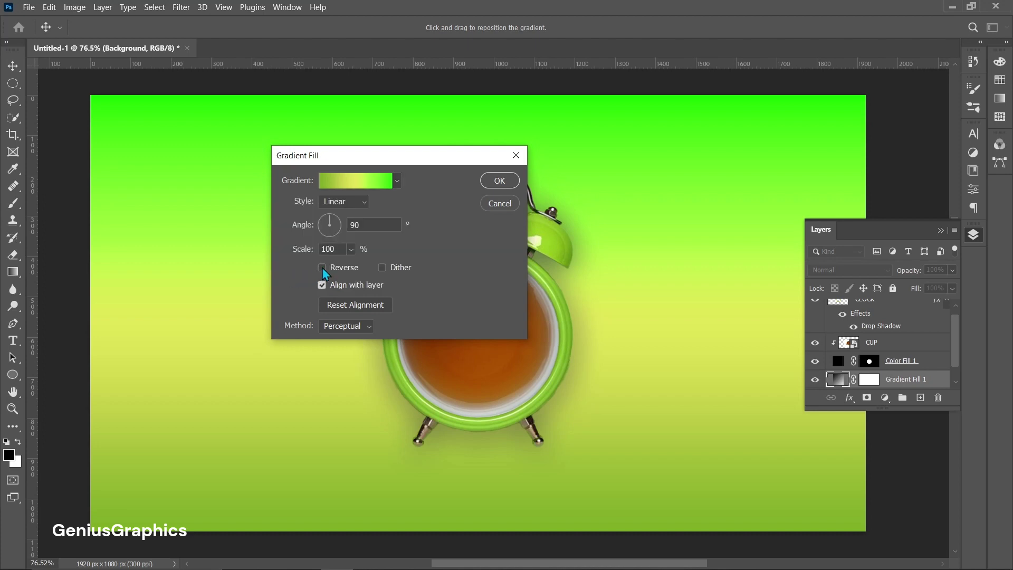
click(343, 202)
click(372, 217)
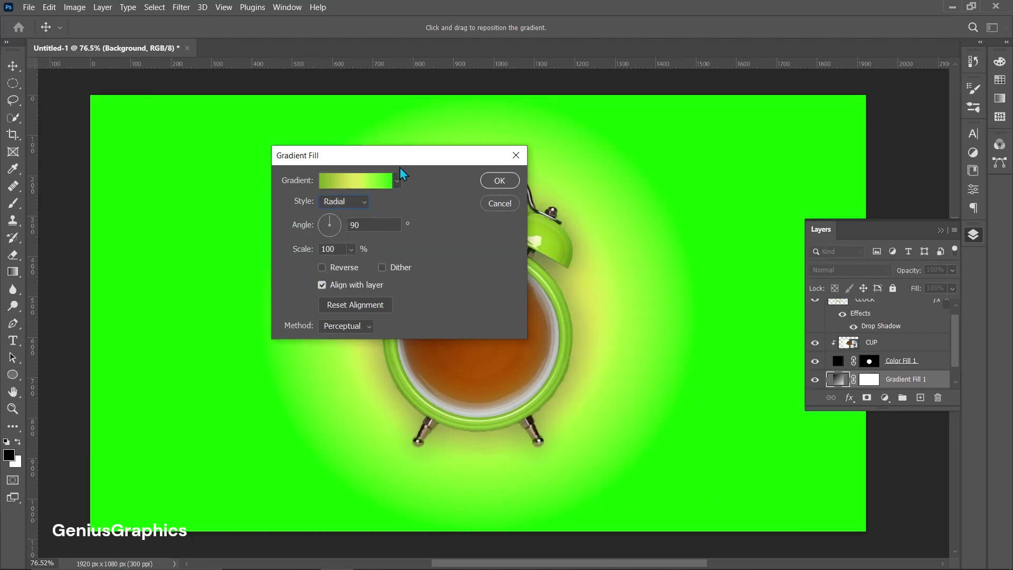
click(322, 268)
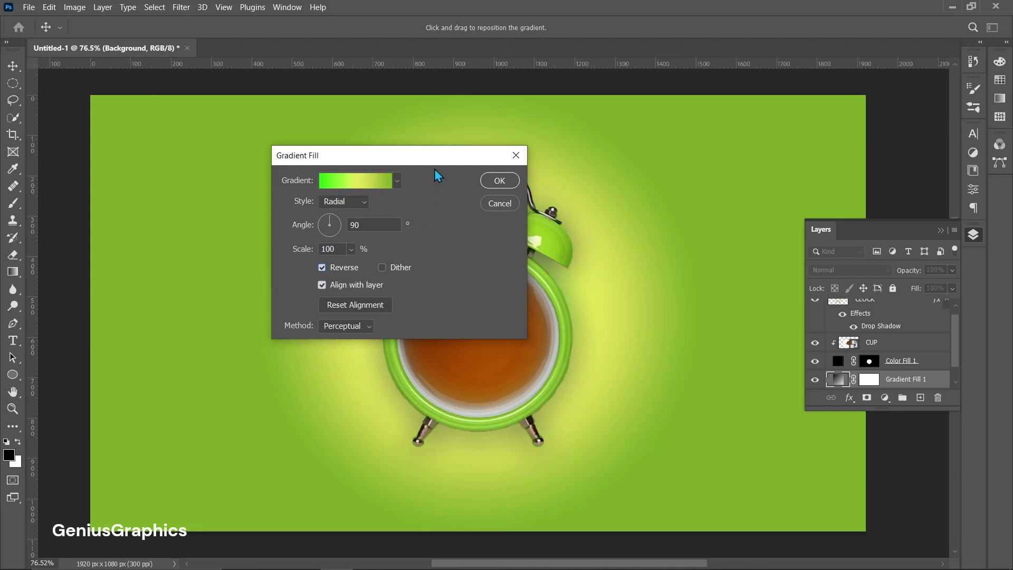
- Edit the colours of the gradient's three stops for a pale-yellow-to-green glow, then apply it
click(355, 188)
drag(285, 212, 297, 176)
double_click(128, 409)
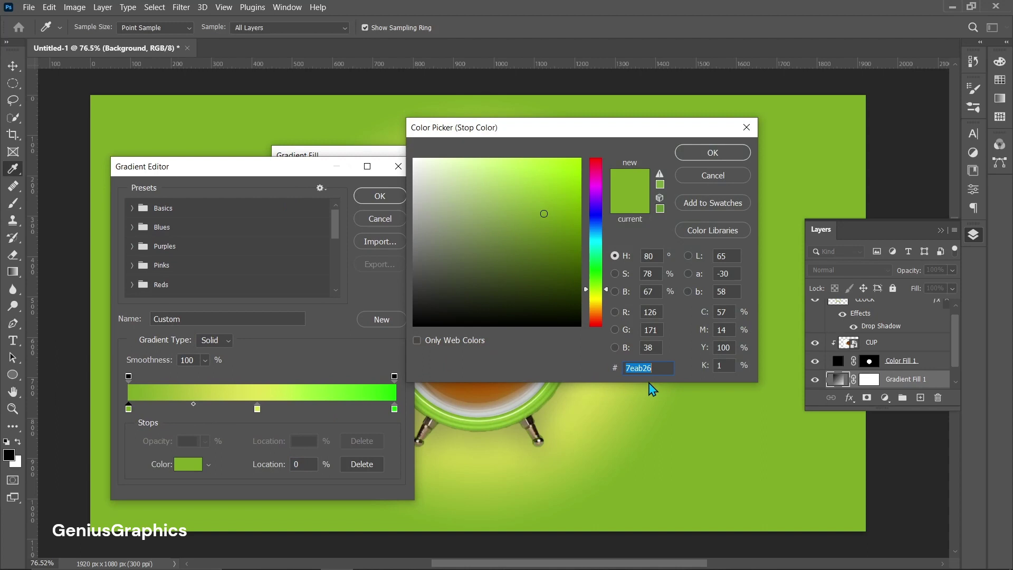
click(712, 152)
click(257, 410)
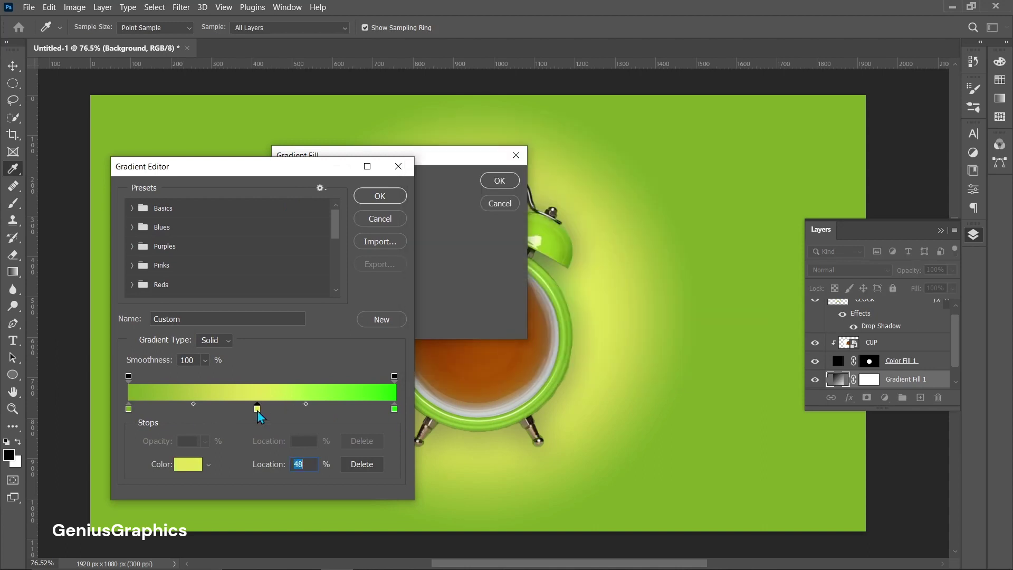
click(190, 464)
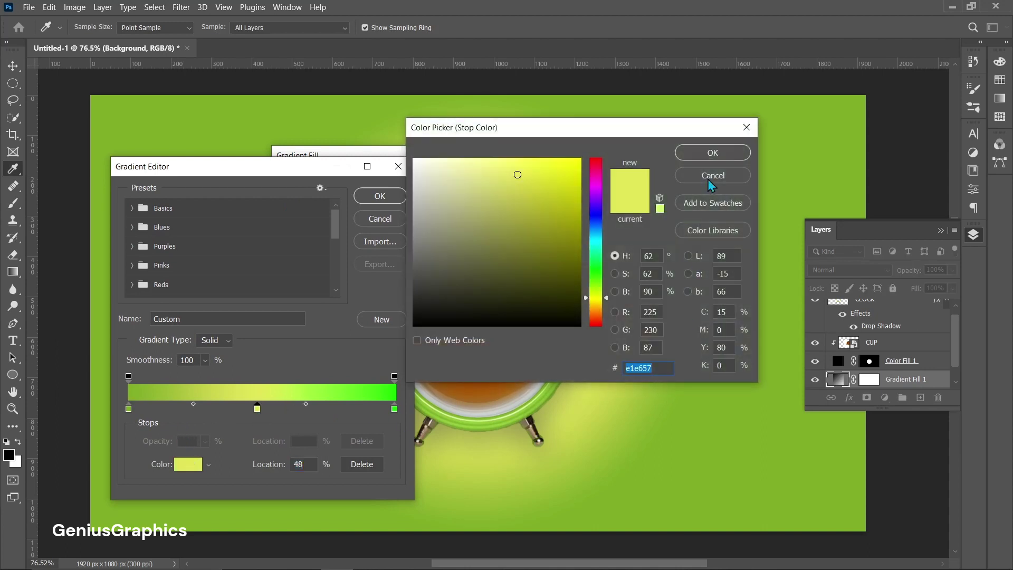
click(708, 153)
click(394, 409)
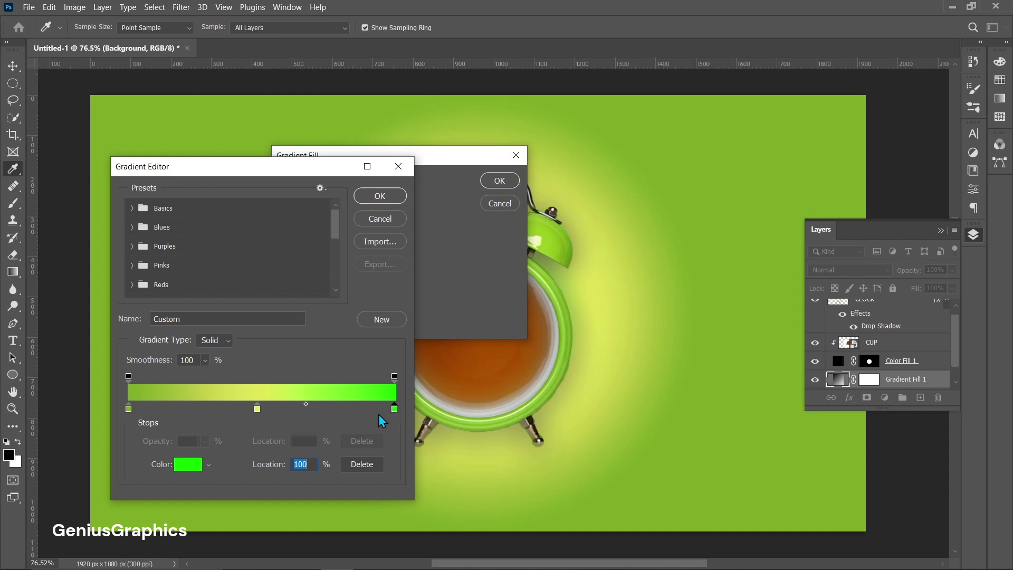
click(192, 469)
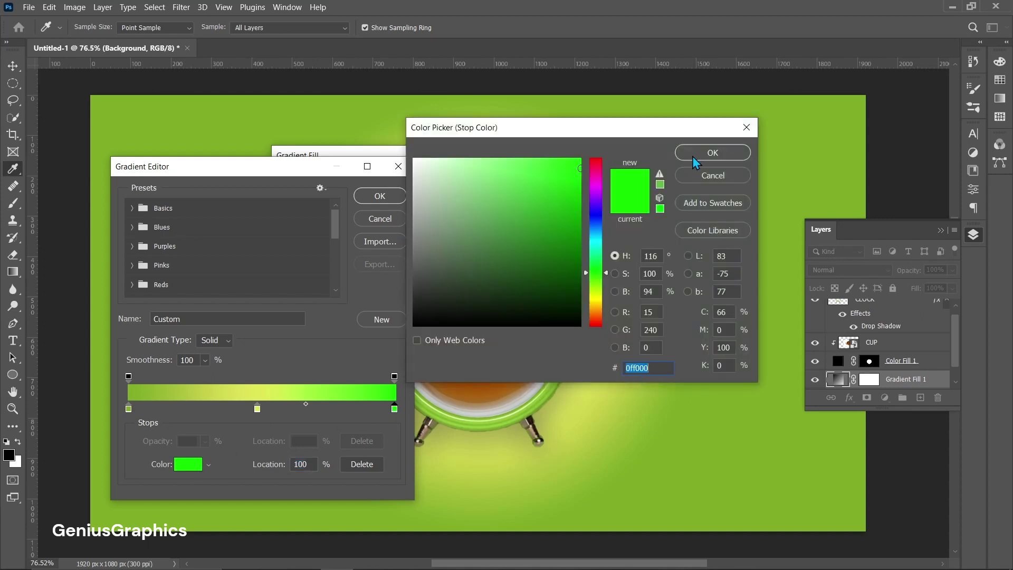
click(712, 153)
click(381, 196)
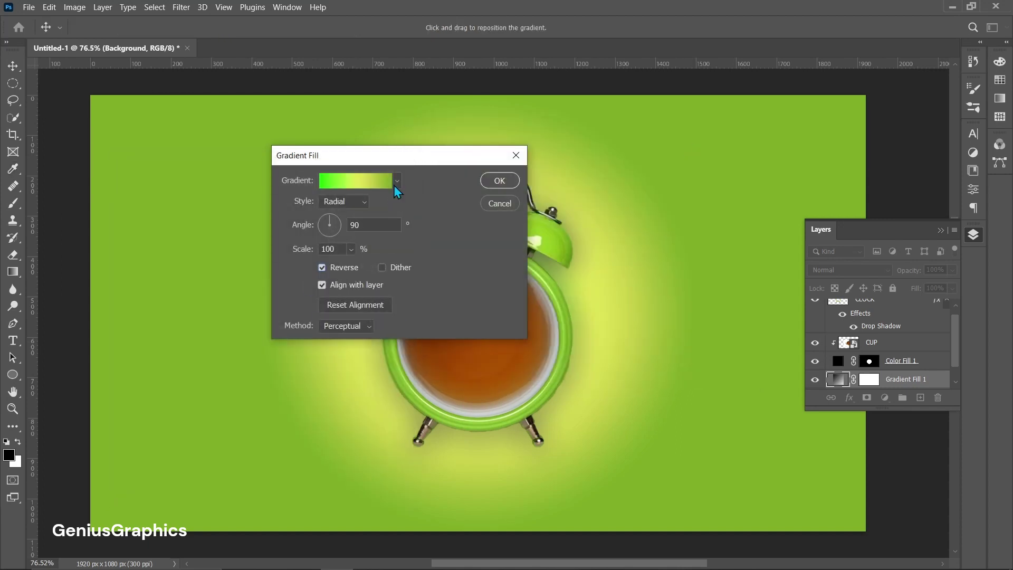
click(499, 181)
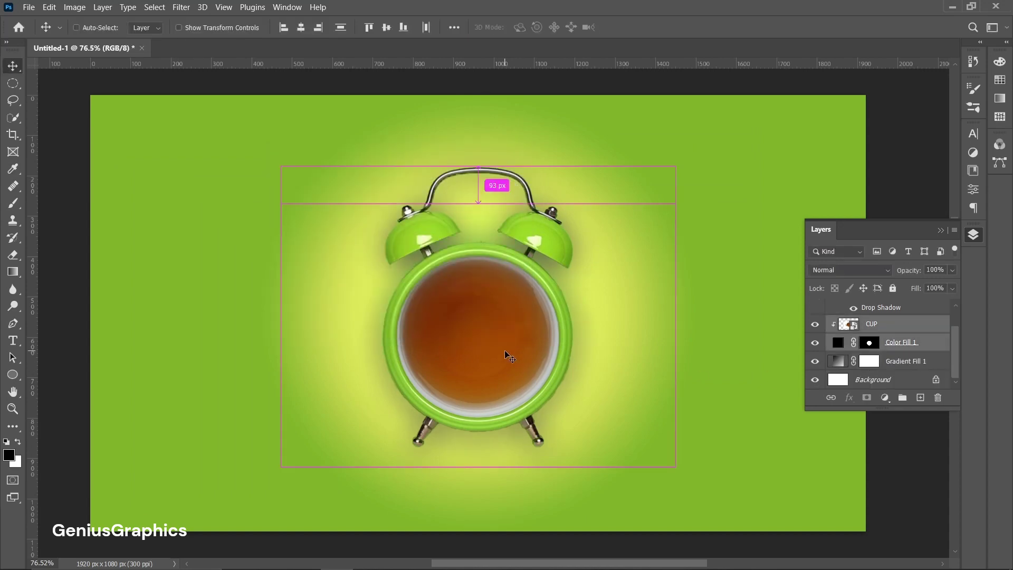
- Enlarge the clock slightly, to about 107%
key(ctrl+t)
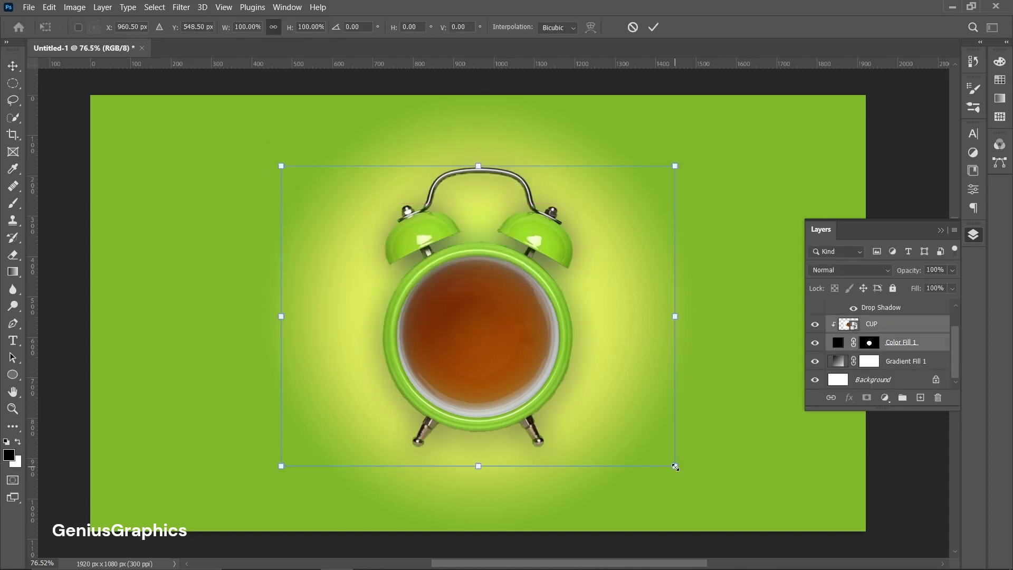
drag(675, 466, 691, 476)
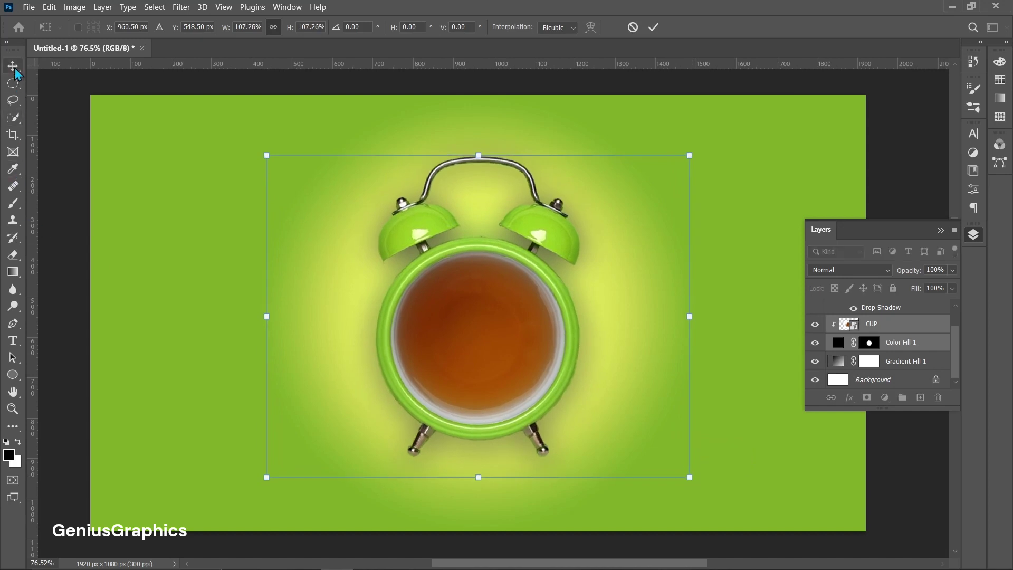
click(12, 66)
- Embed the leaf image, scale it down and tilt it to the right of the clock
click(29, 7)
click(60, 244)
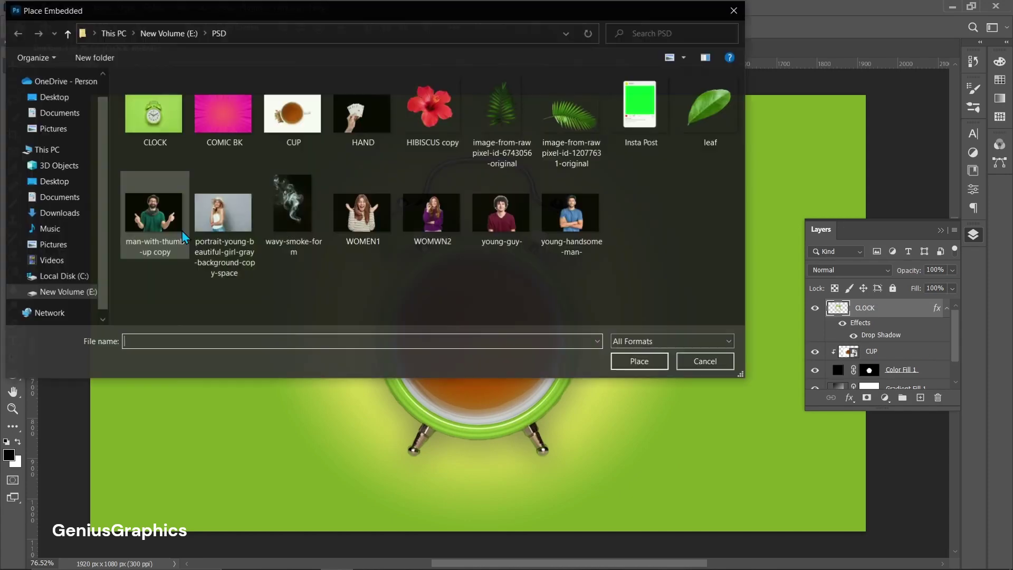
click(691, 132)
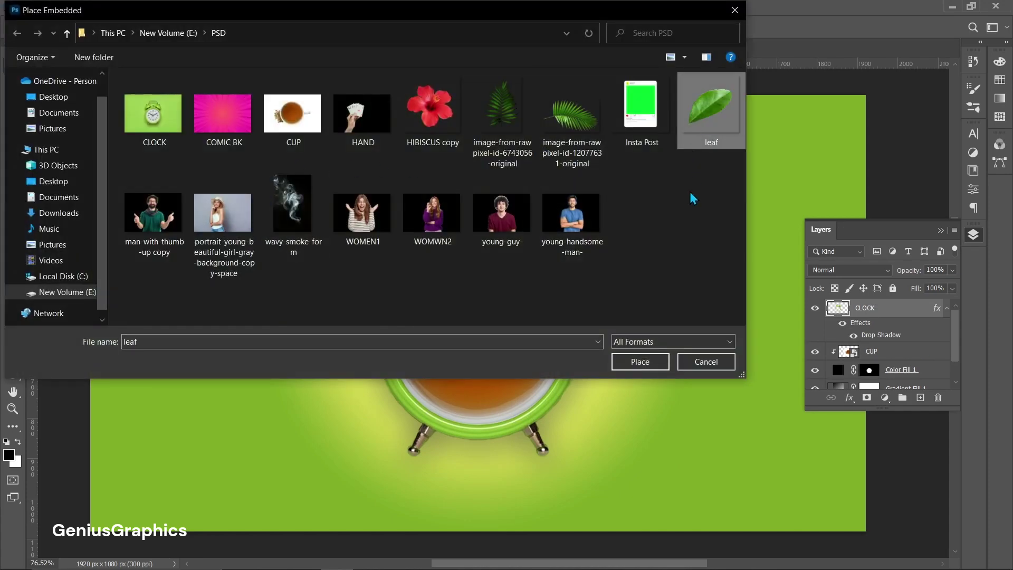
click(624, 367)
drag(261, 99, 556, 391)
drag(619, 481, 656, 365)
drag(593, 274, 604, 285)
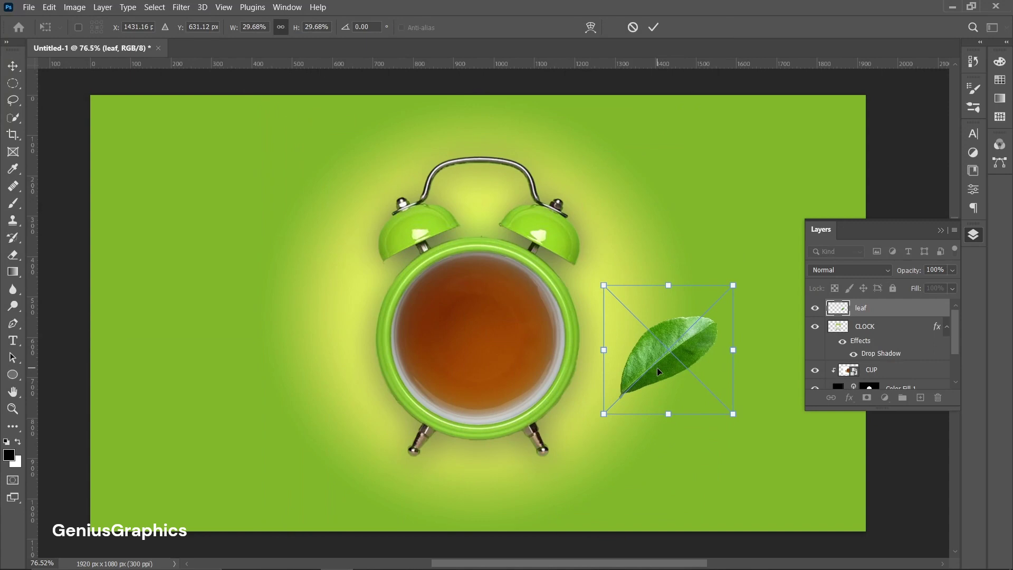
drag(656, 367, 635, 368)
drag(734, 299, 713, 306)
key(Return)
- Duplicate the leaf to the lower left, flipped and enlarged
alt+drag(614, 356, 400, 386)
key(ctrl+t)
drag(357, 419, 403, 468)
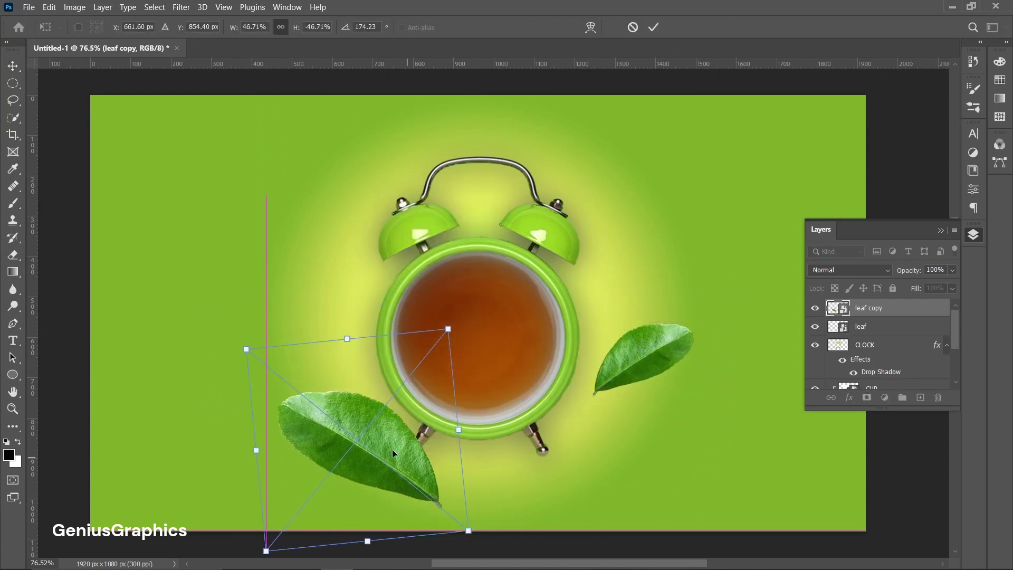
key(Return)
- Add two more leaf copies: one flipped vertically beside the clock, one shrunk and rotated top right
alt+drag(641, 359, 369, 279)
key(ctrl+t)
right_click(361, 295)
click(408, 546)
drag(322, 235, 601, 183)
key(Return)
key(ctrl+t)
drag(646, 151, 581, 161)
key(Return)
key(alt+])
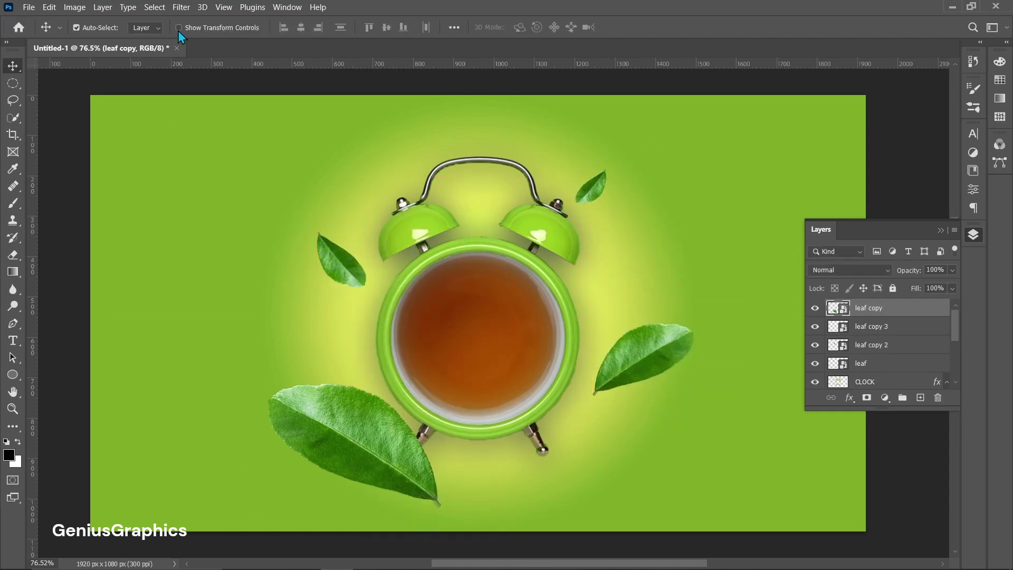
click(181, 7)
- Apply Gaussian Blur strongly to the lower-left leaf and at 1.9 px to the right-hand leaf
mouse_move(221, 168)
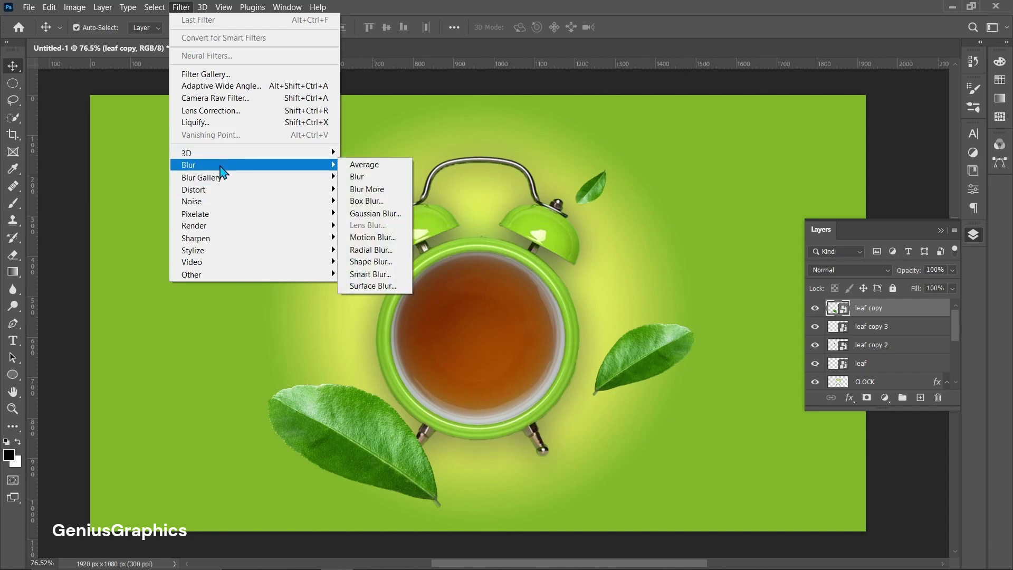
click(380, 213)
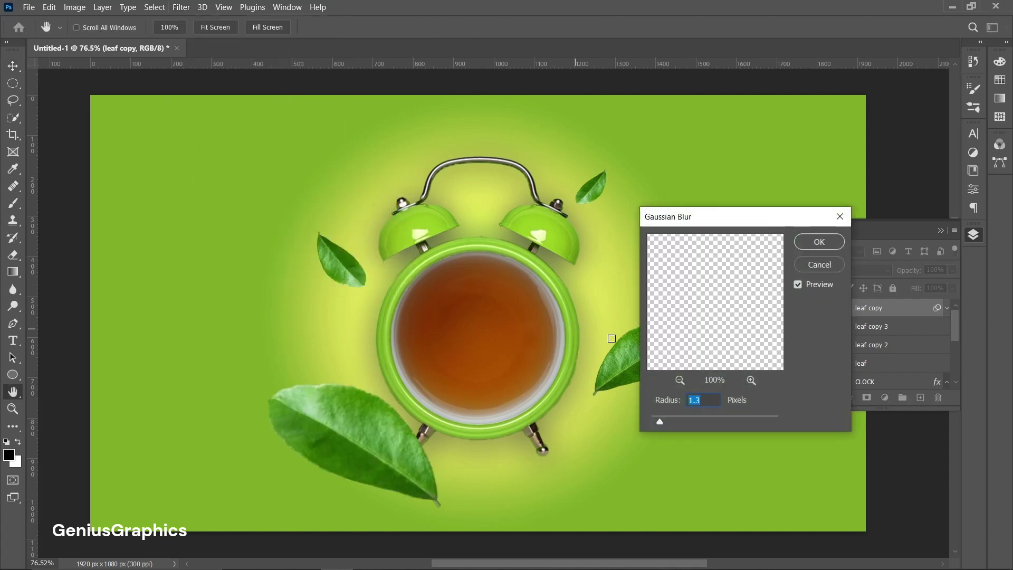
drag(659, 428, 689, 422)
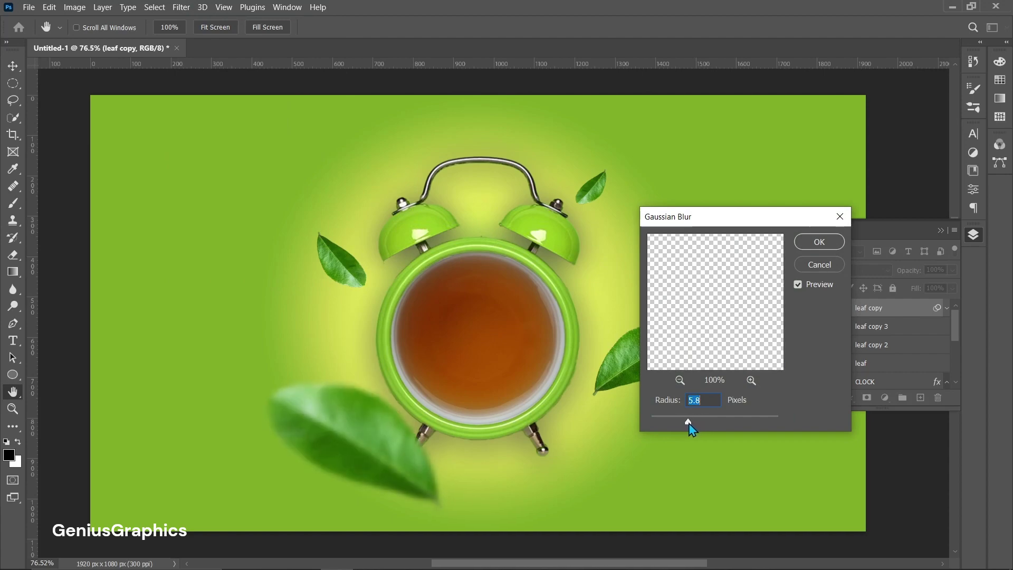
click(809, 243)
click(886, 379)
click(181, 7)
mouse_move(203, 163)
click(369, 214)
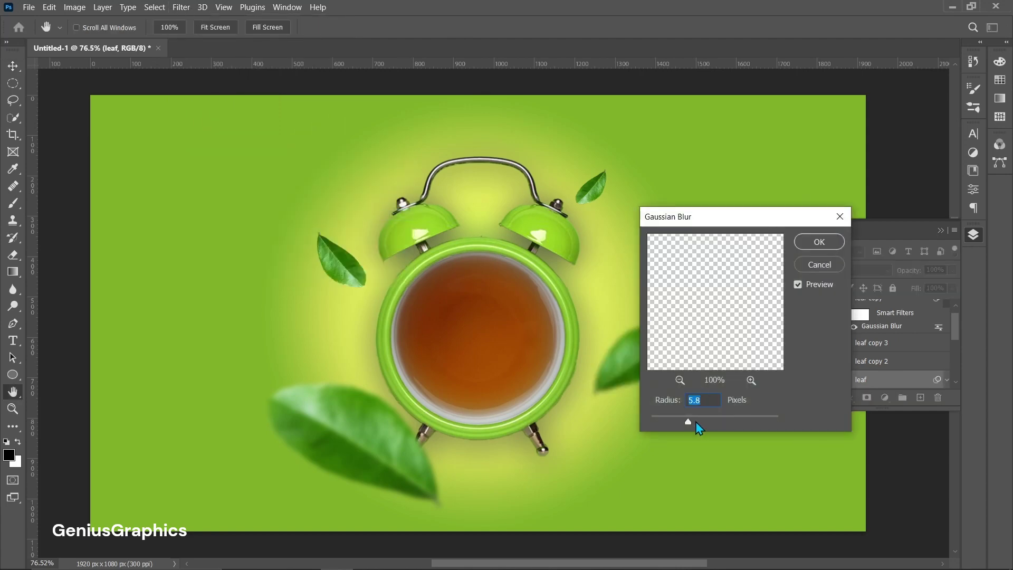
drag(686, 221, 751, 217)
drag(754, 421, 729, 419)
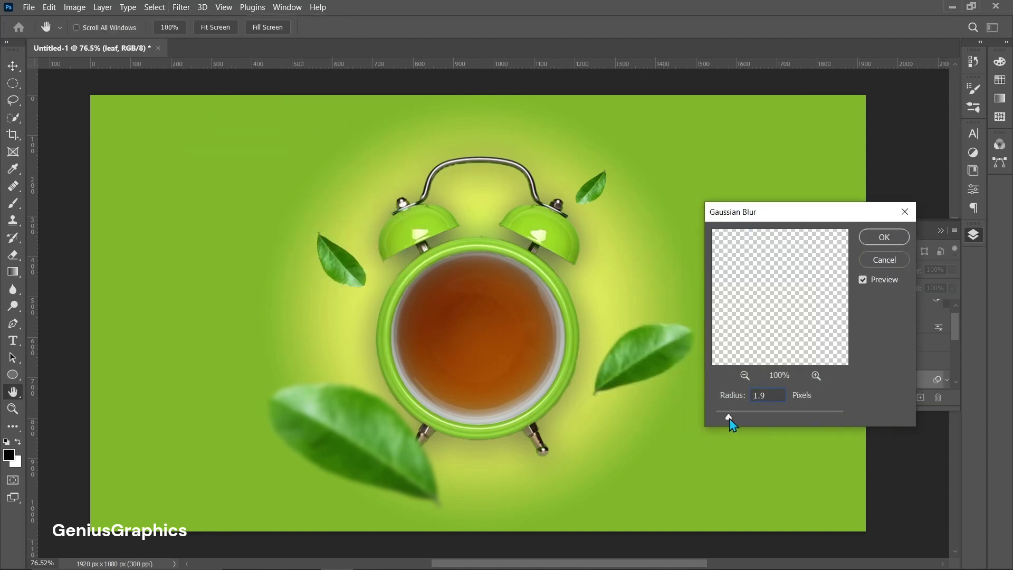
click(885, 237)
- Apply a slight Gaussian Blur to leaf copy 2 and leaf copy 3
click(886, 361)
click(181, 7)
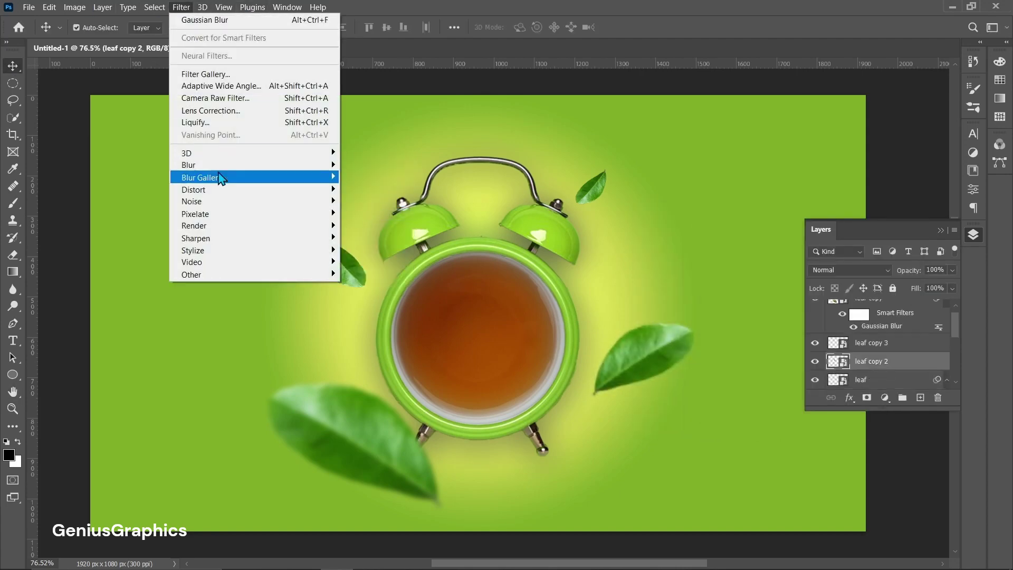
mouse_move(226, 165)
click(369, 213)
drag(726, 417, 728, 425)
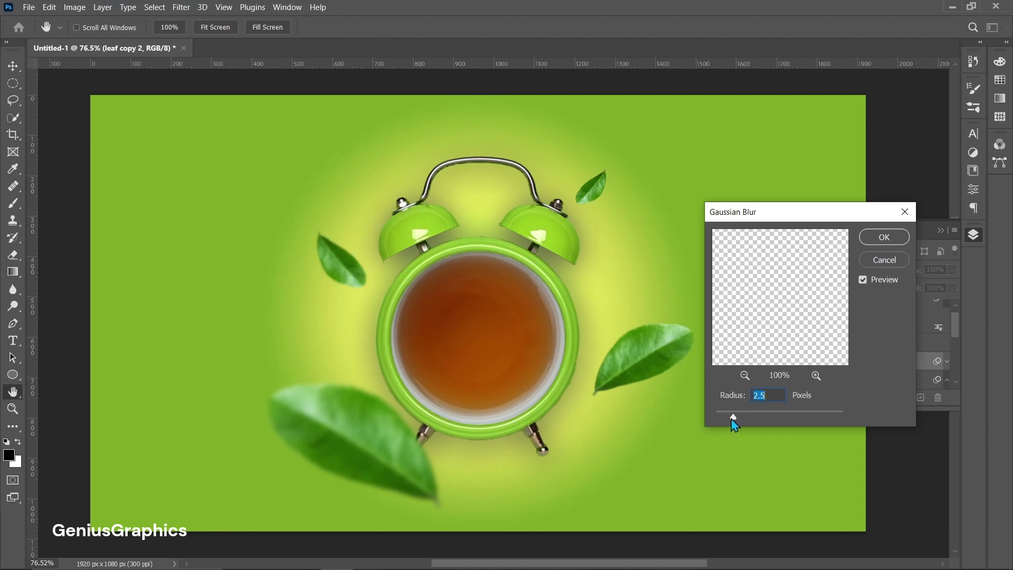
click(885, 237)
click(887, 343)
click(181, 6)
mouse_move(222, 161)
click(370, 214)
mouse_move(730, 417)
mouse_down()
mouse_move(754, 422)
mouse_move(742, 417)
mouse_up()
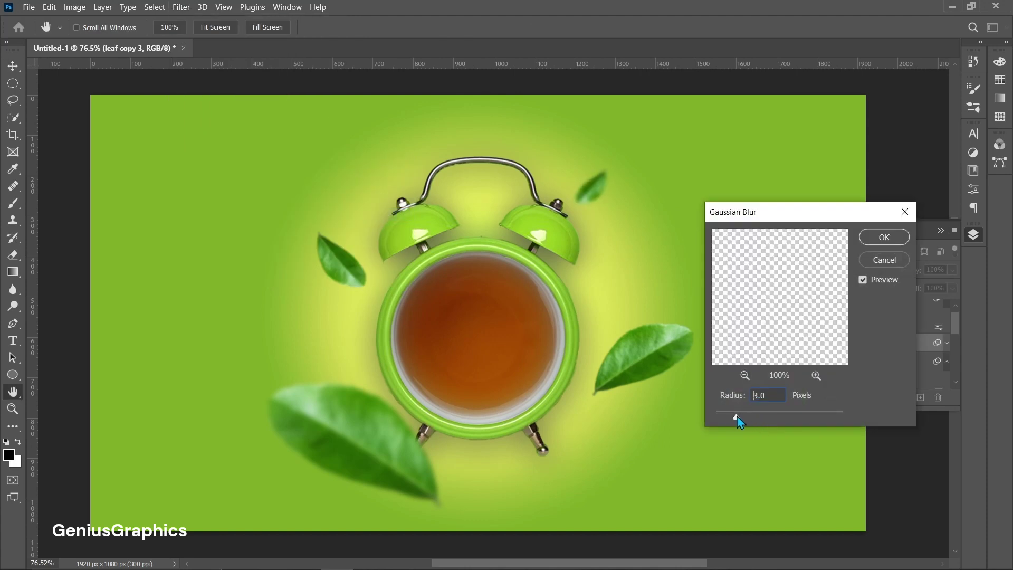
click(885, 237)
- Blur the remaining leaf layer with a 0.4 px Gaussian Blur
click(855, 353)
click(181, 7)
mouse_move(222, 163)
click(369, 213)
drag(737, 416, 730, 417)
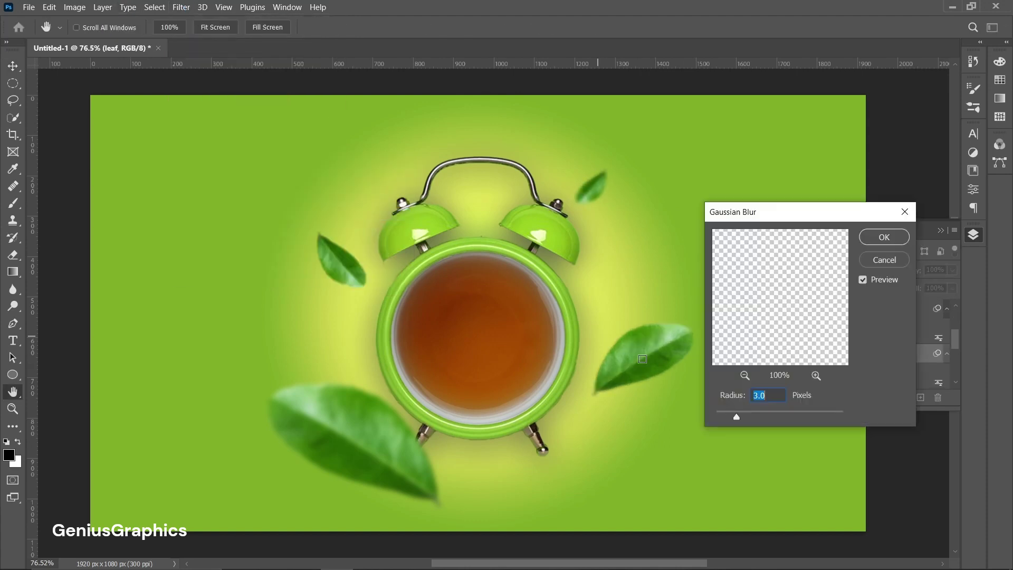
mouse_move(721, 417)
mouse_down()
mouse_move(735, 418)
mouse_move(718, 417)
mouse_up()
click(881, 237)
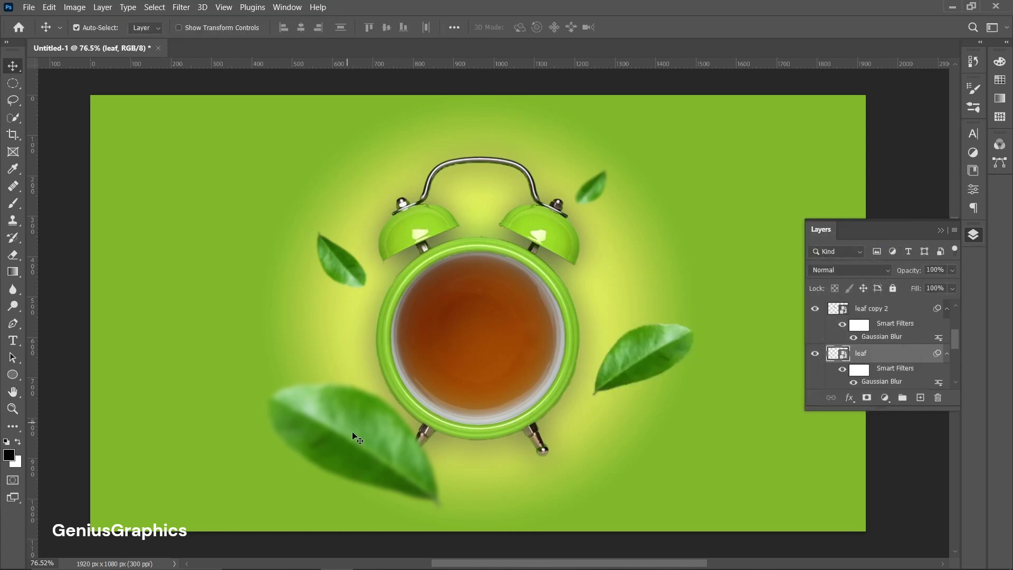
- Duplicate and slightly rotate a leaf, reapply the blur, and reposition the leaves
key(ctrl+j)
key(ctrl+t)
key(Return)
drag(220, 332, 222, 336)
key(Return)
key(ctrl+alt+f)
mouse_move(366, 464)
mouse_down()
mouse_move(390, 461)
mouse_move(383, 470)
mouse_up()
drag(633, 355, 625, 353)
- Merge the leaf copy and leaf copy 3 layers into one 'leaf copy' layer and reselect it
click(618, 372)
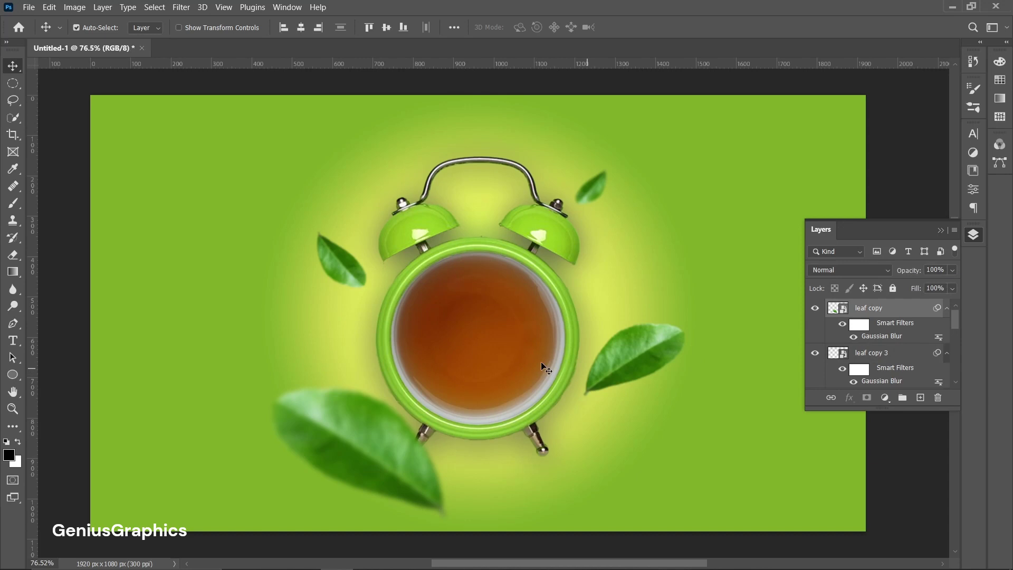
shift+click(594, 198)
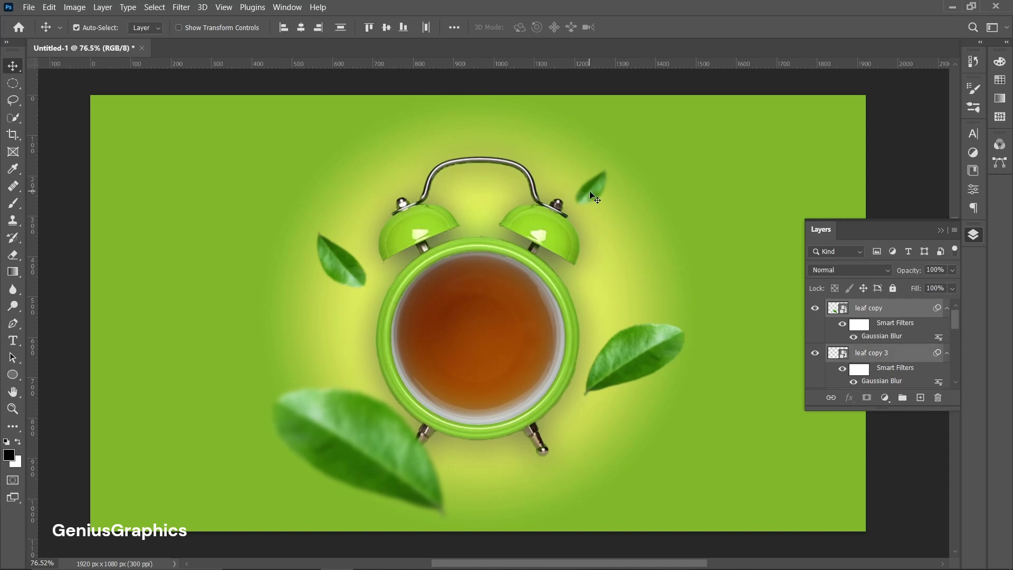
right_click(907, 357)
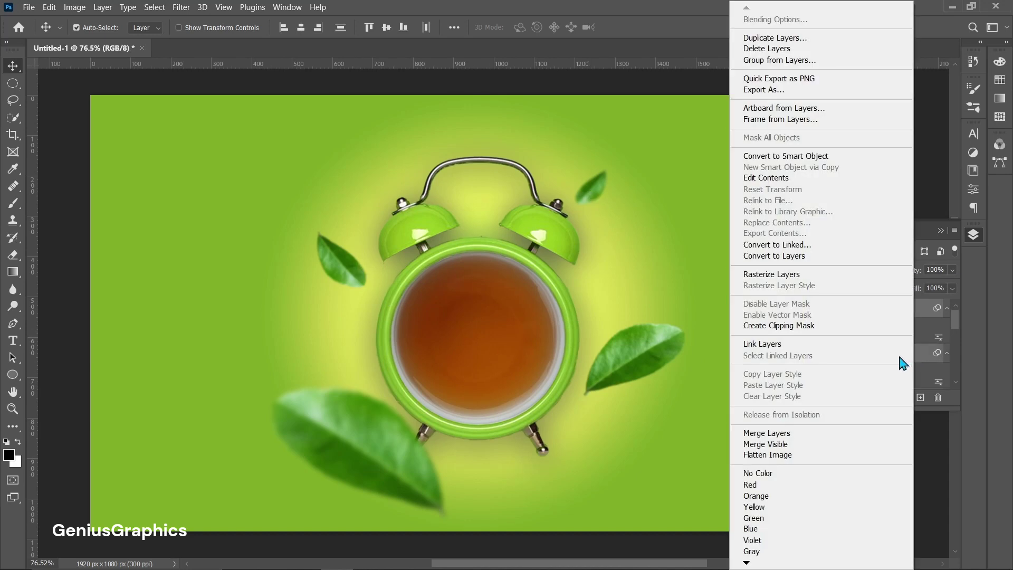
click(780, 434)
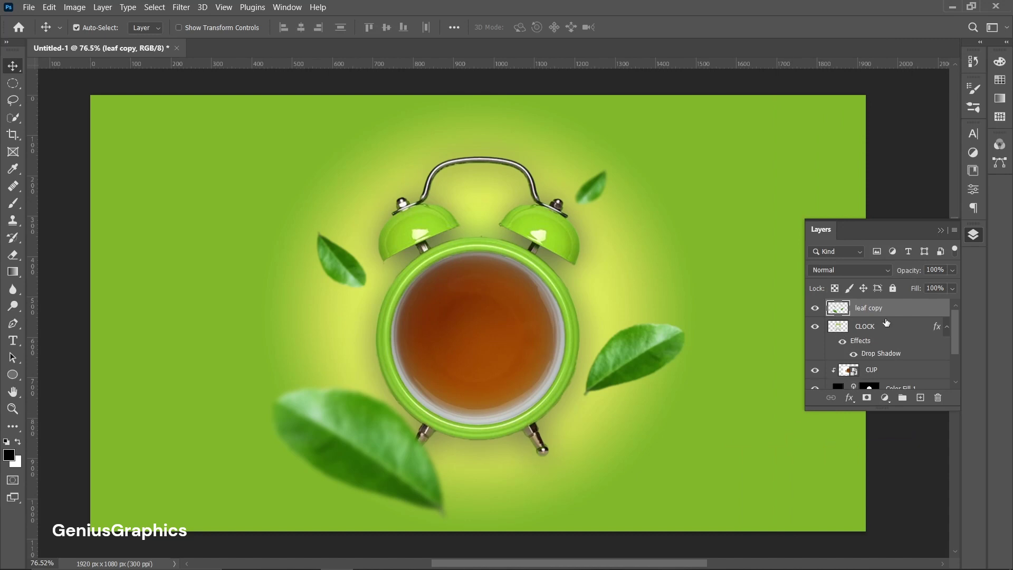
click(906, 213)
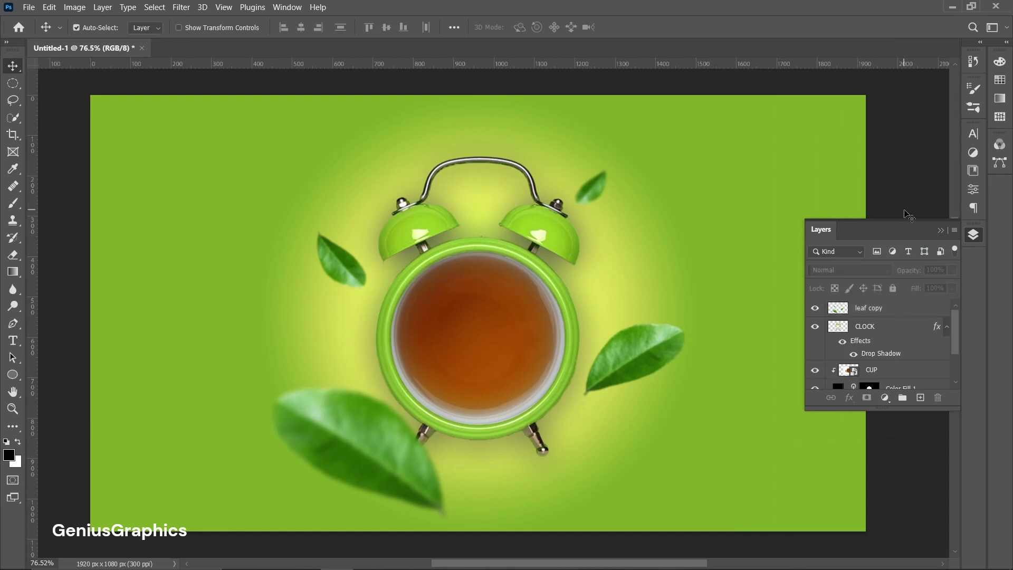
click(892, 309)
- Place the wavy-smoke-form image into the poster as an embedded layer
click(29, 8)
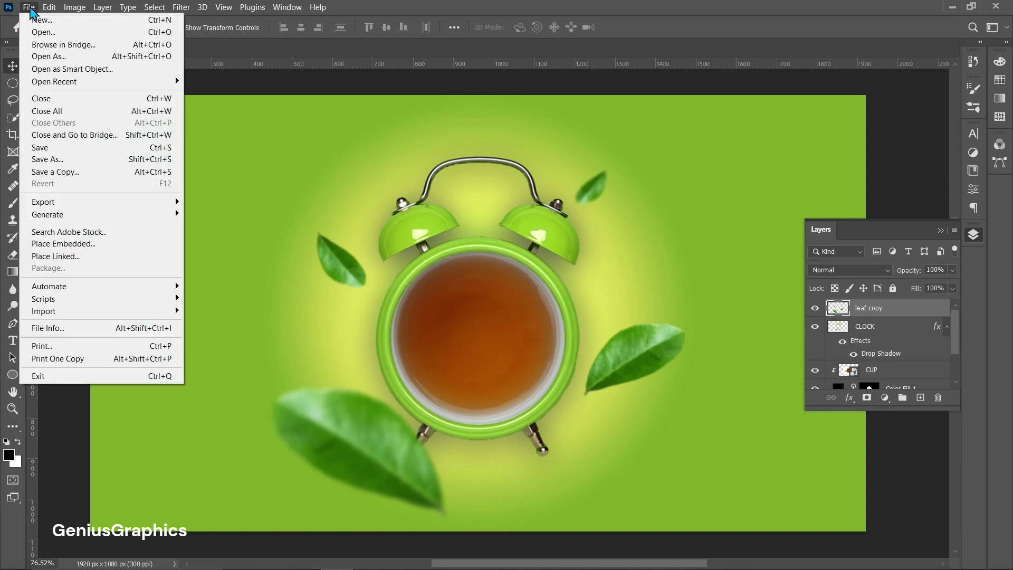
click(76, 244)
click(293, 216)
click(628, 362)
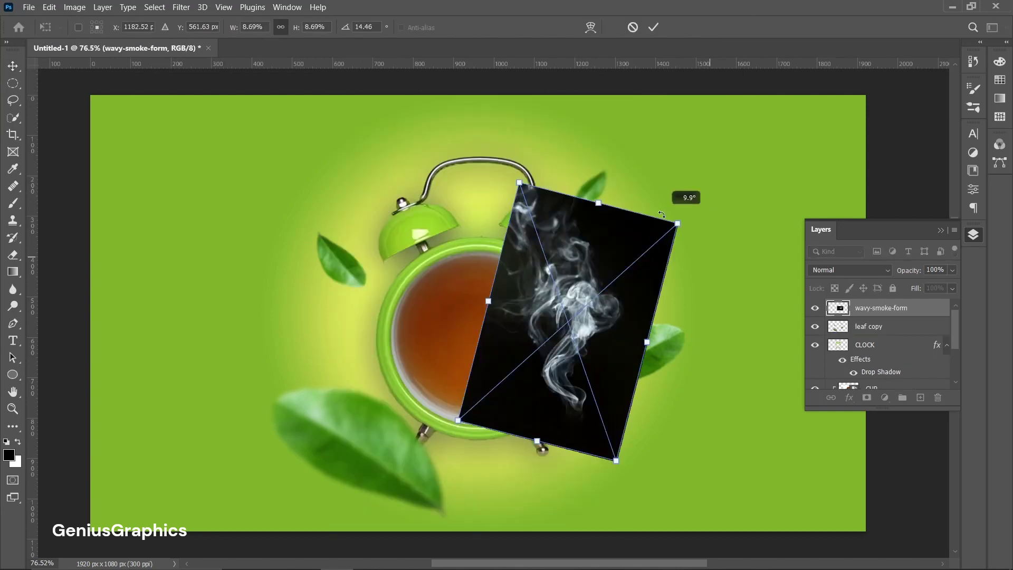
- Shrink, flip vertically and rotate the smoke image, positioning it over the cup's right side
drag(676, 187, 640, 196)
right_click(572, 350)
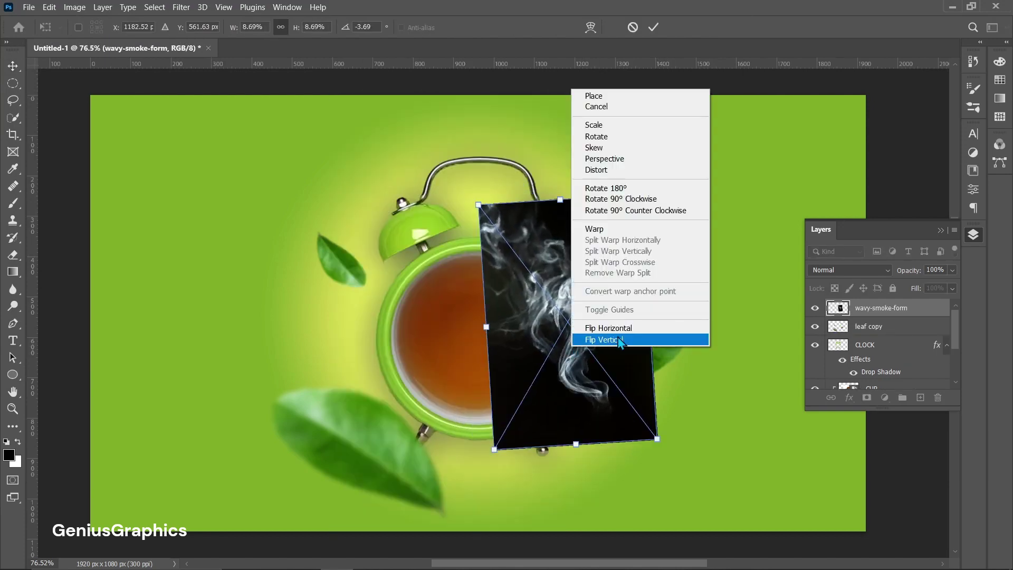
click(619, 339)
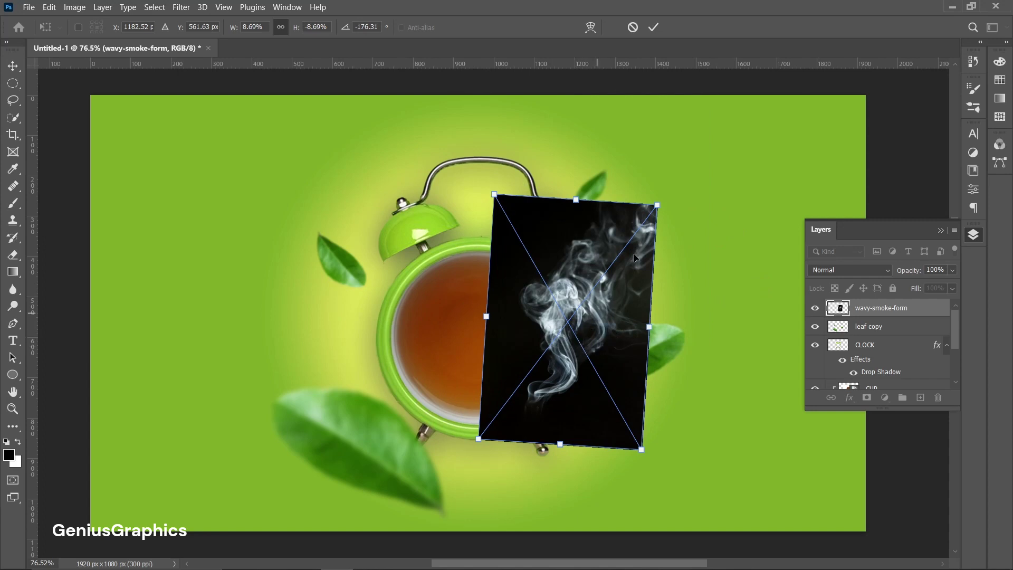
drag(666, 199, 709, 252)
drag(592, 349, 591, 329)
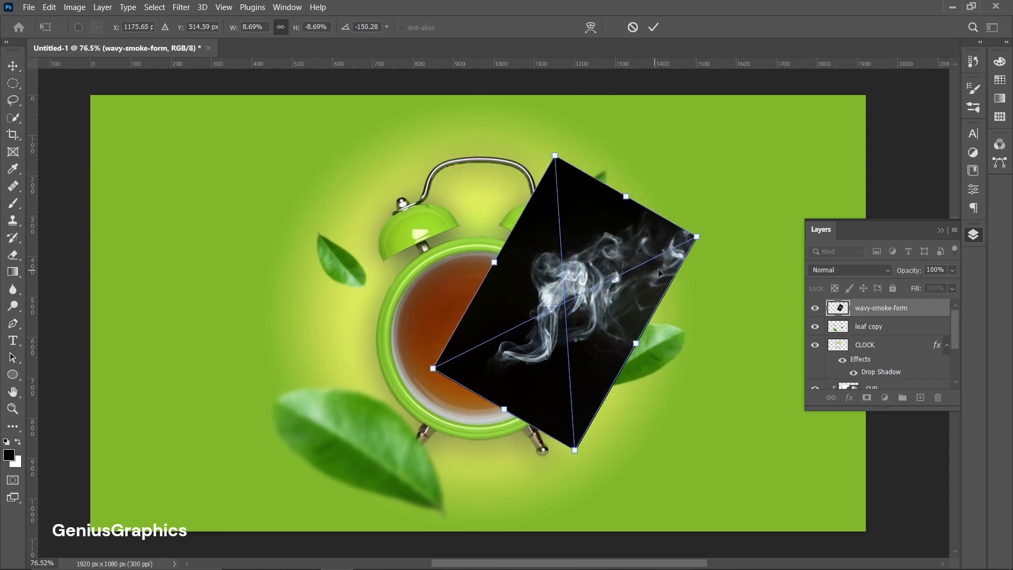
key(Return)
click(879, 271)
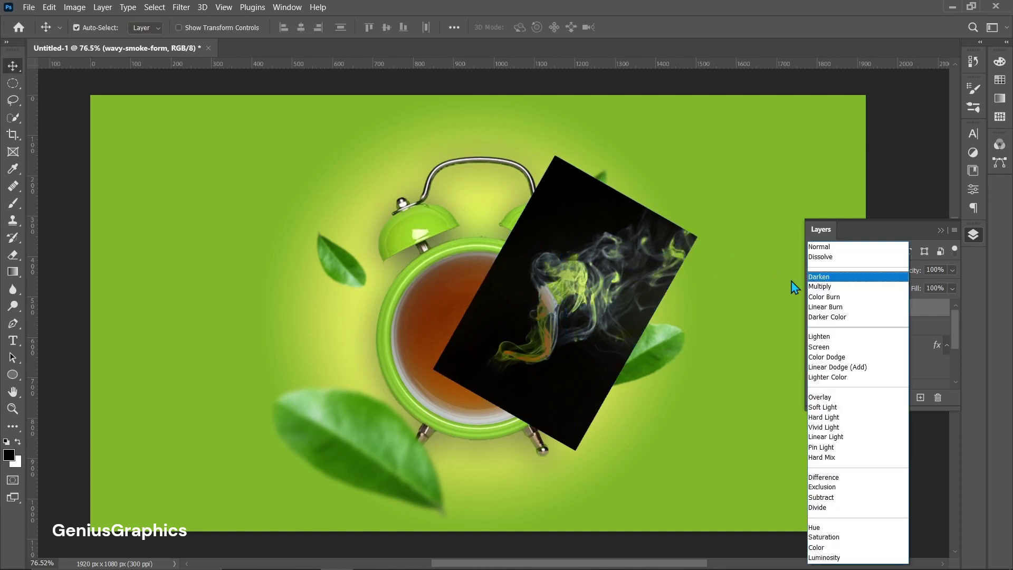
- Set the smoke layer to Screen blend mode, nudge it into place and add a layer mask
click(827, 348)
mouse_move(570, 298)
mouse_down()
mouse_move(560, 291)
mouse_move(565, 302)
mouse_up()
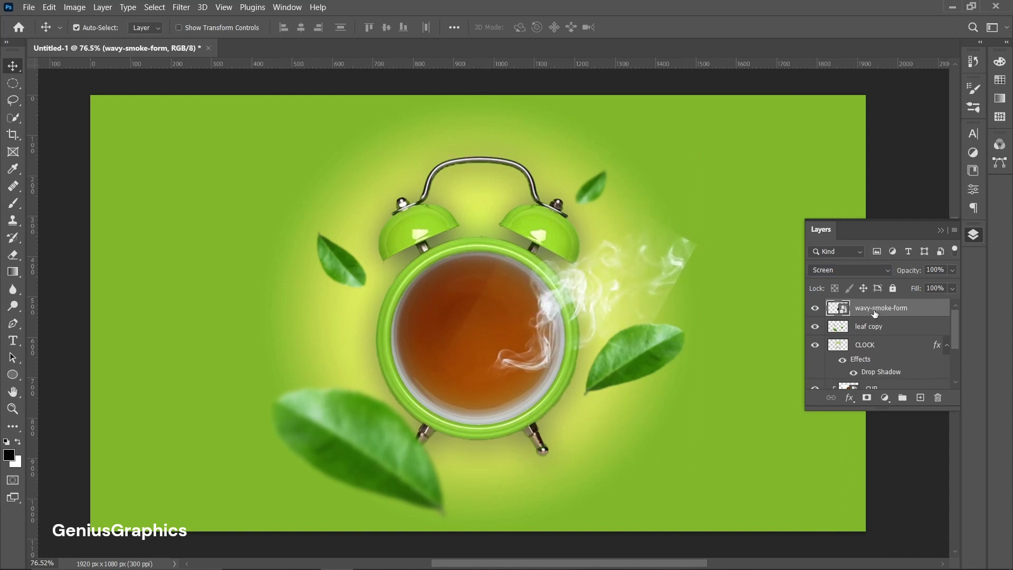
click(867, 398)
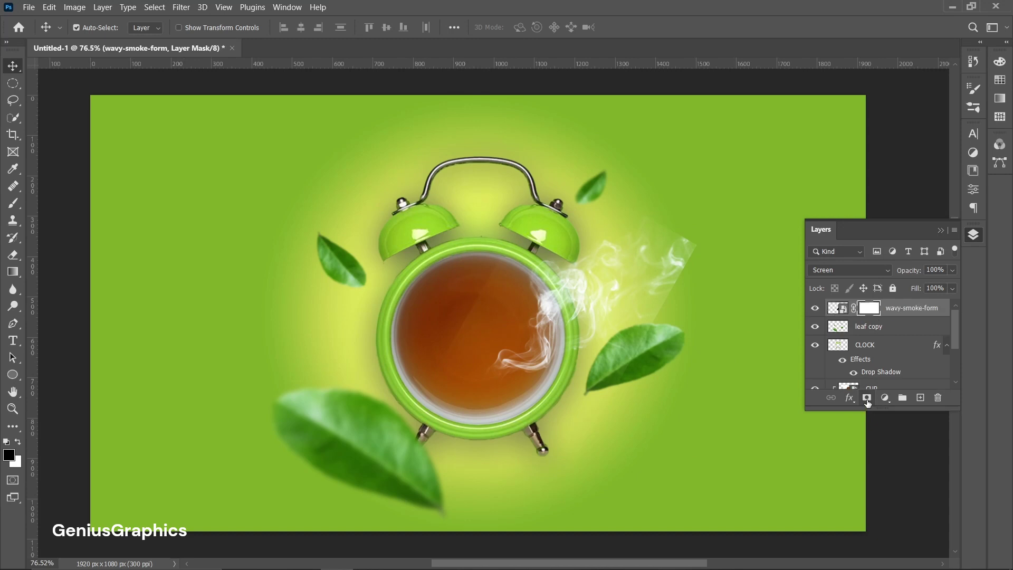
- Brush black over the smoke mask's hard-edged band, nudge the smoke, and set its opacity to 60%
click(14, 204)
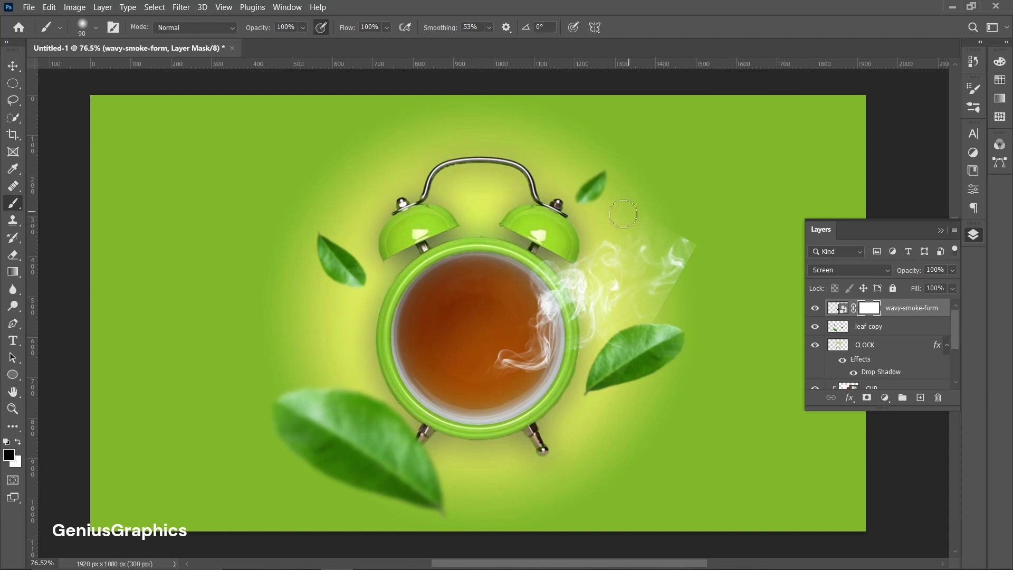
drag(644, 332, 681, 252)
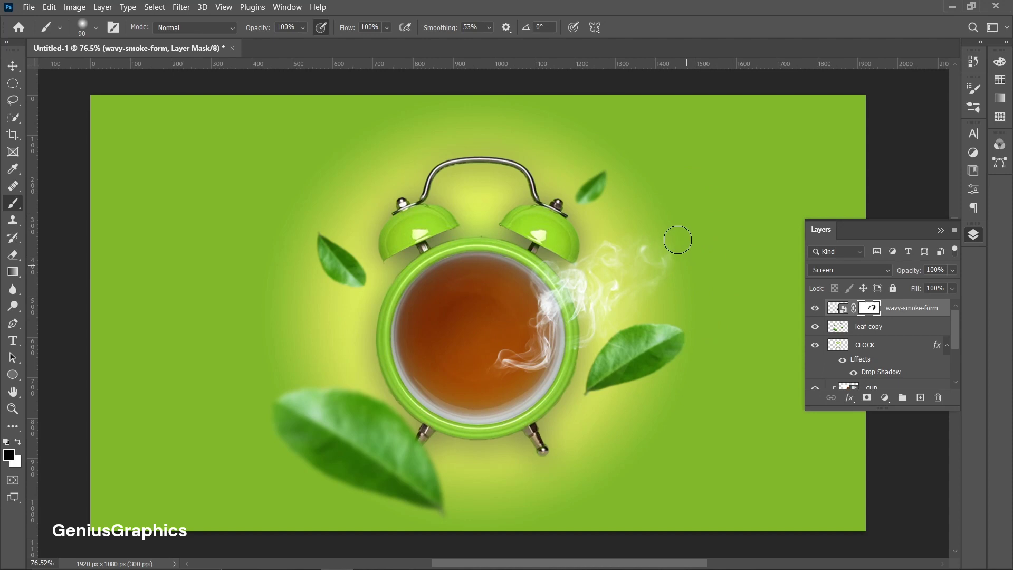
click(13, 65)
drag(548, 317, 543, 312)
click(903, 314)
key(6)
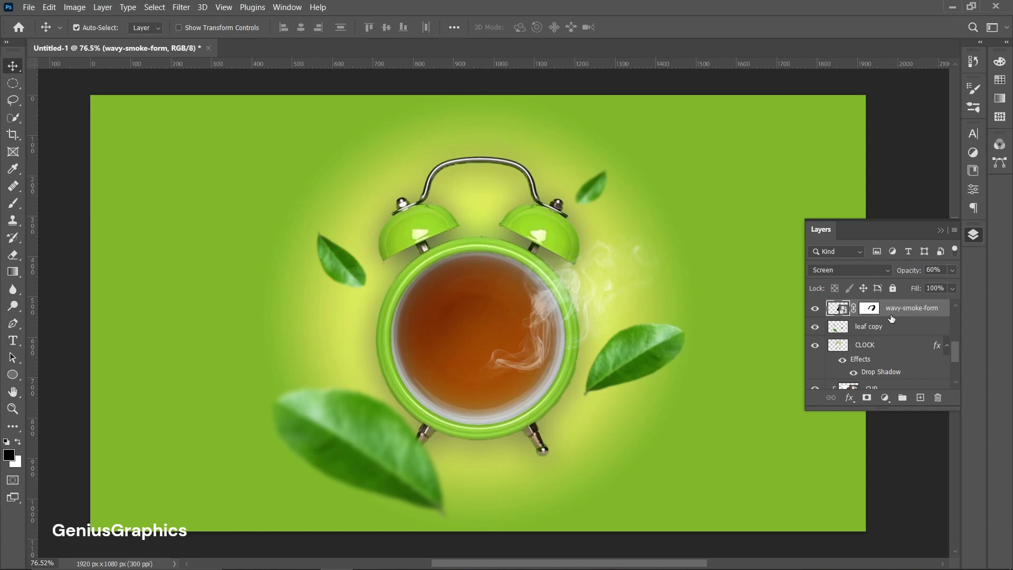
scroll(892, 318, up, 3)
- Make the LIPTON, Green Tea and slogan text layers visible
scroll(855, 359, down, 1)
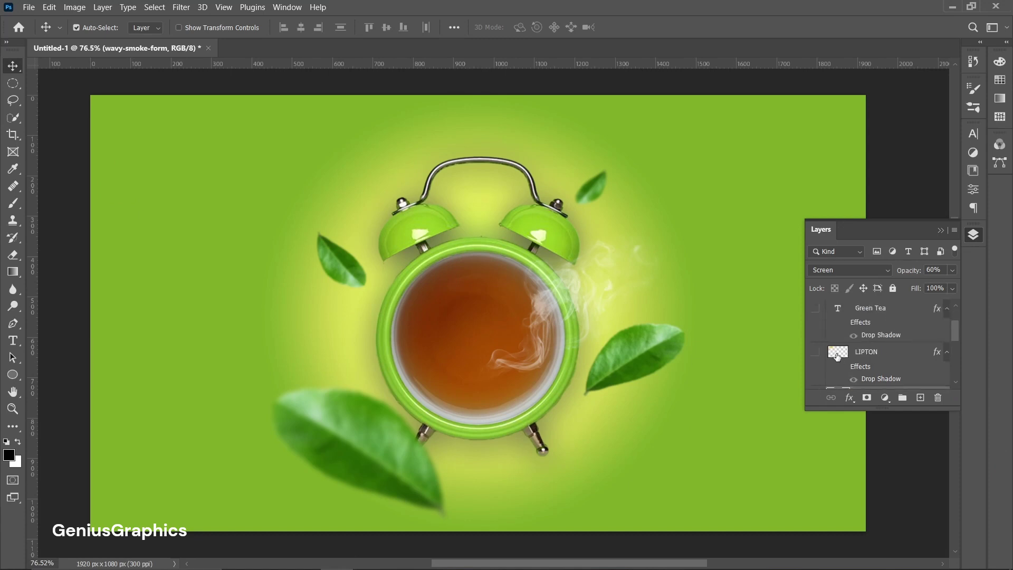
click(816, 352)
scroll(845, 356, up, 1)
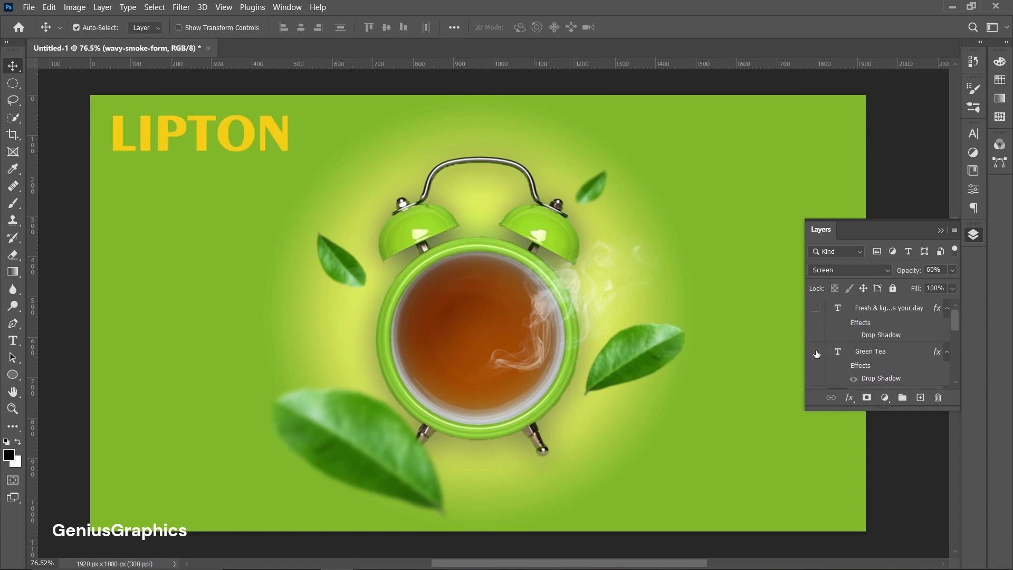
click(816, 352)
click(815, 309)
scroll(826, 315, down, 1)
- Turn on the Drop Shadow effects under the LIPTON and Green Tea titles
click(877, 353)
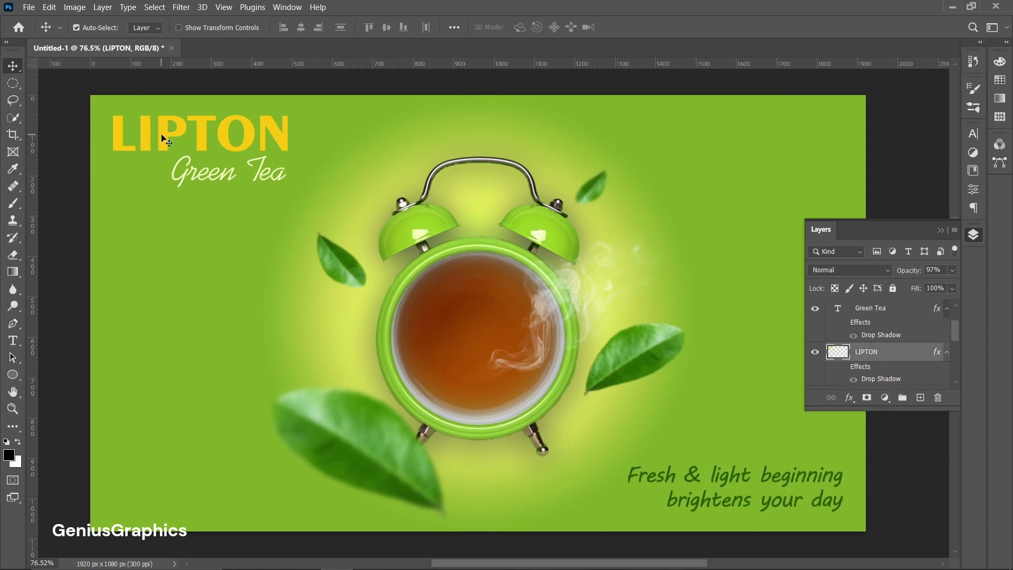
click(189, 177)
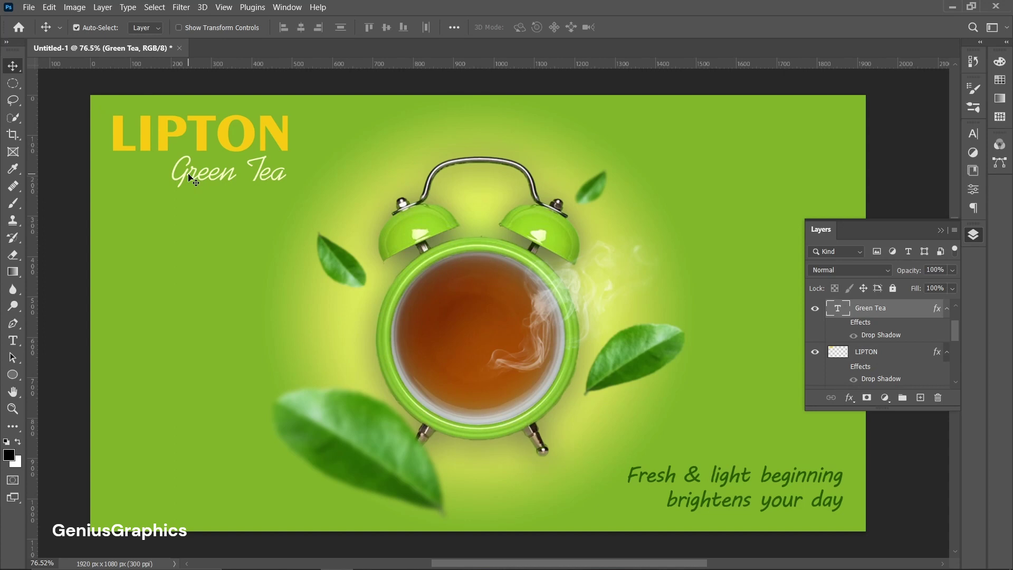
click(696, 481)
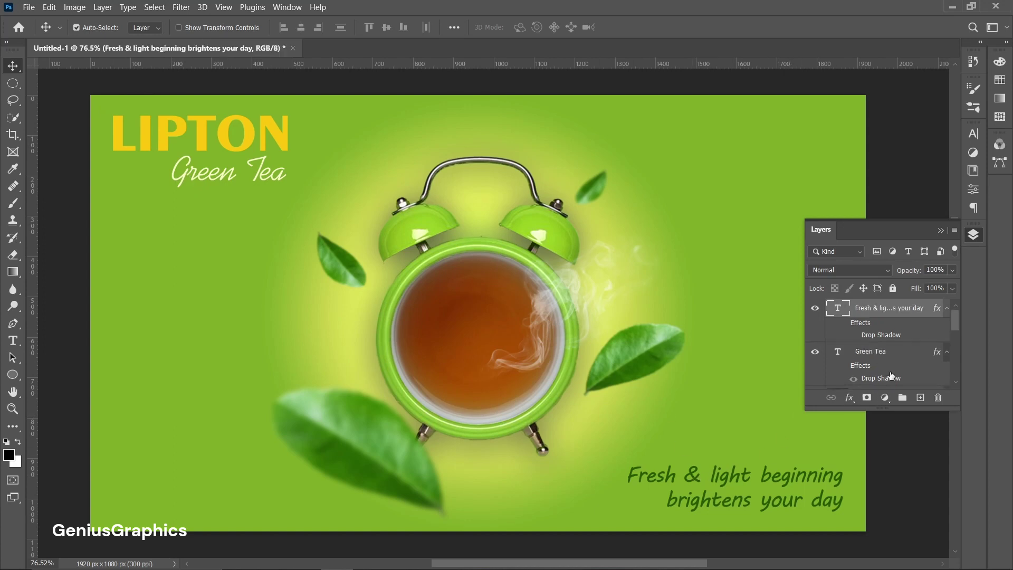
scroll(848, 352, down, 1)
click(840, 353)
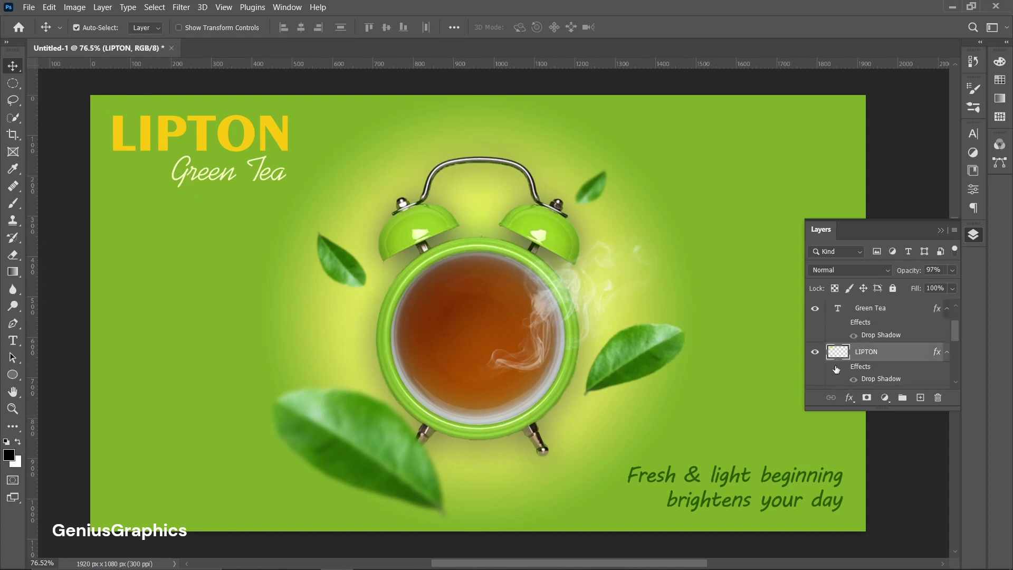
click(841, 368)
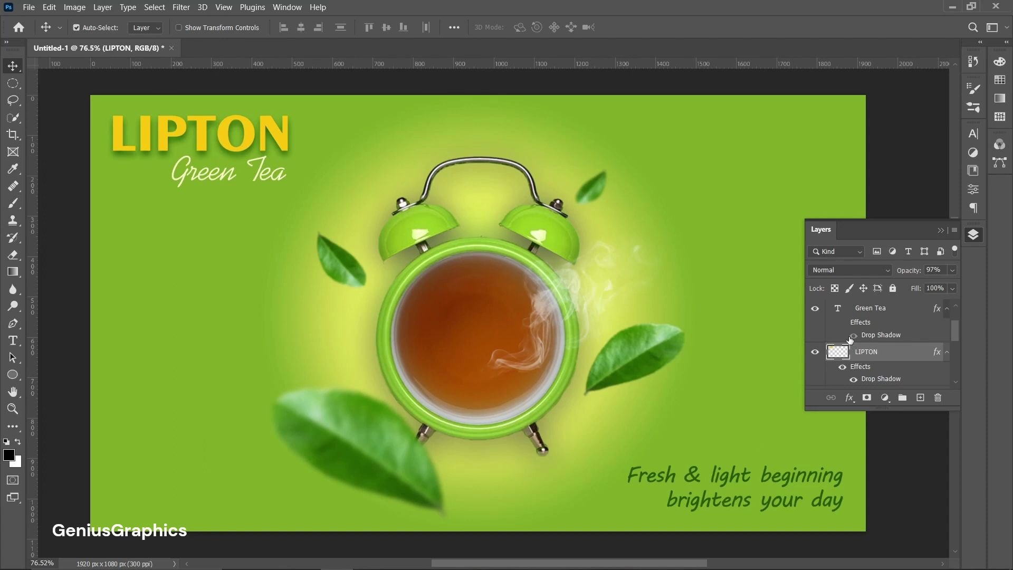
click(842, 323)
scroll(878, 343, up, 1)
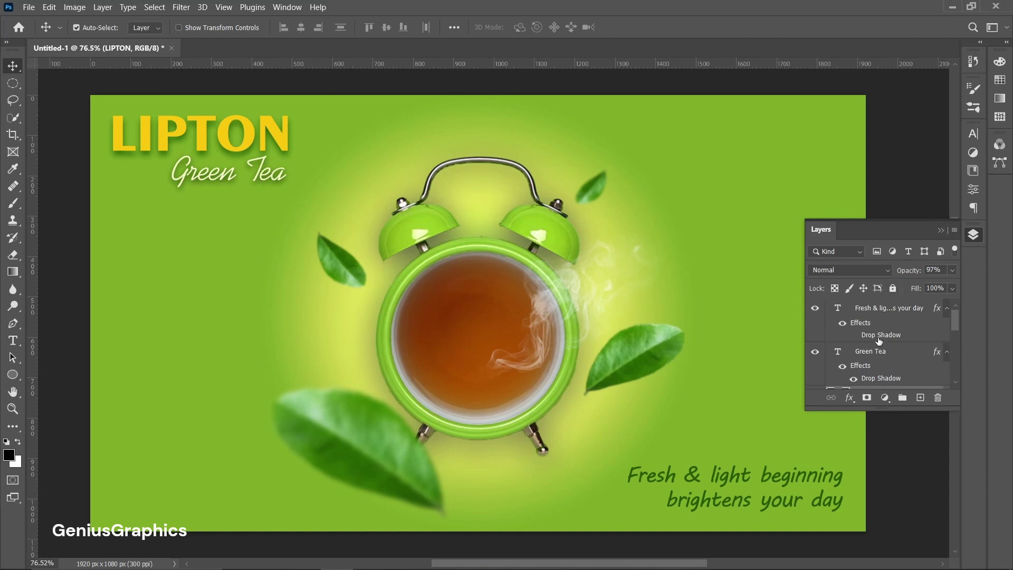
scroll(878, 341, down, 3)
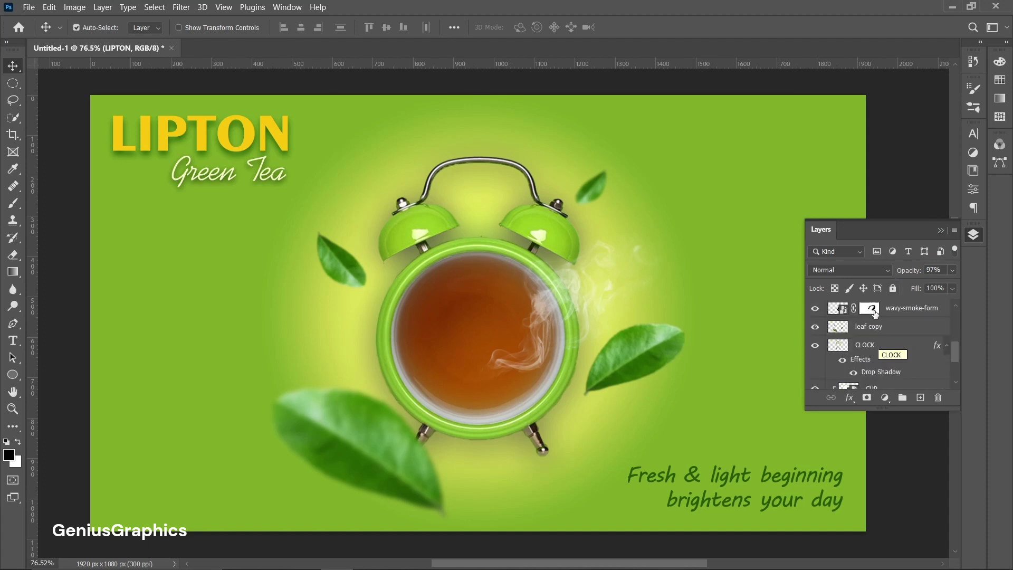
- Select the wavy-smoke-form mask and raise the layer's opacity back to 100%
click(873, 310)
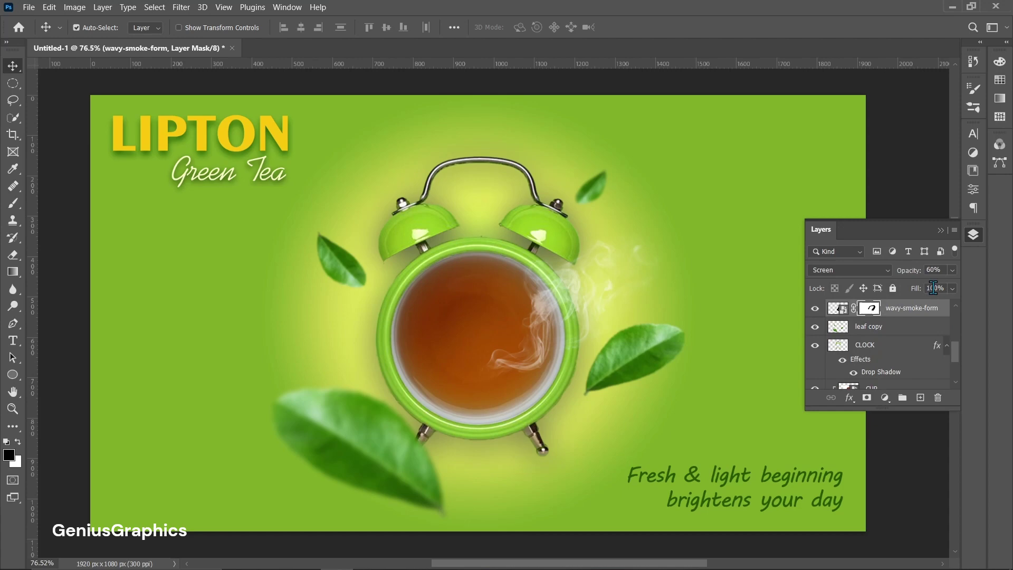
click(952, 271)
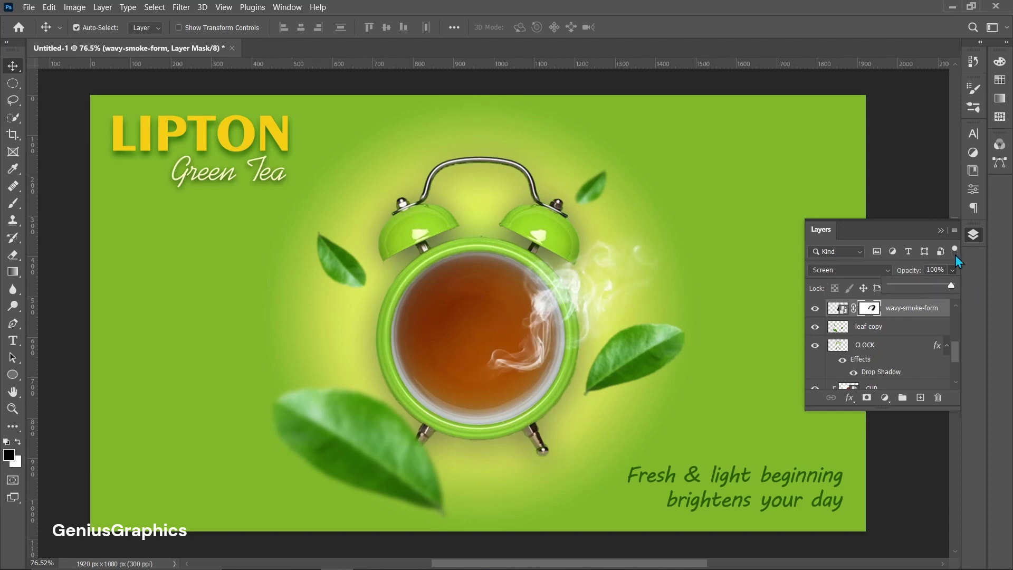